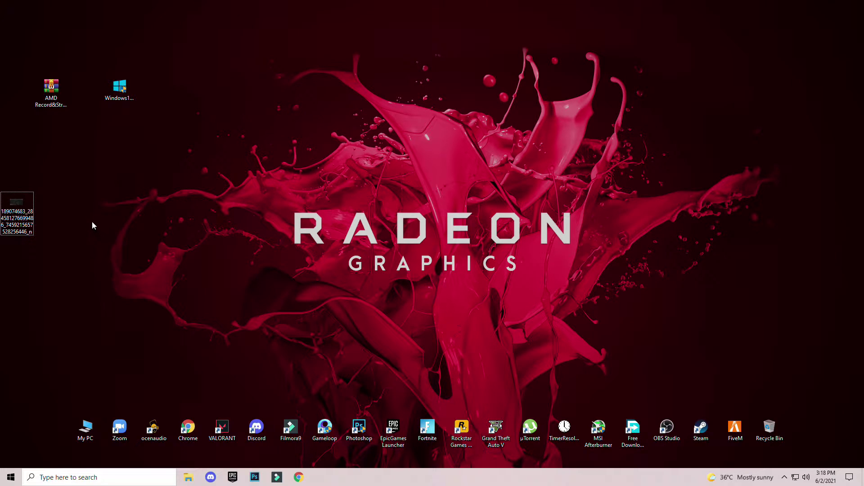
- Check Radeon Software's Record & Stream settings from the desktop menu, then view the saved screenshot
right_click(198, 128)
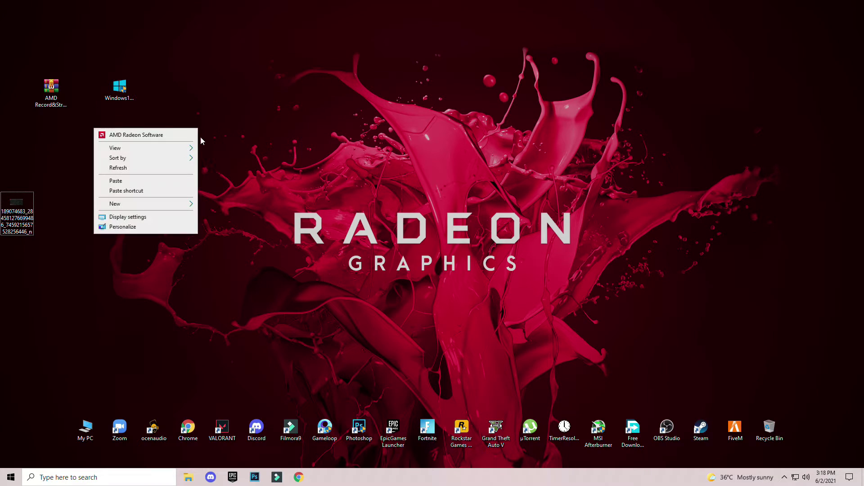
left_click(172, 137)
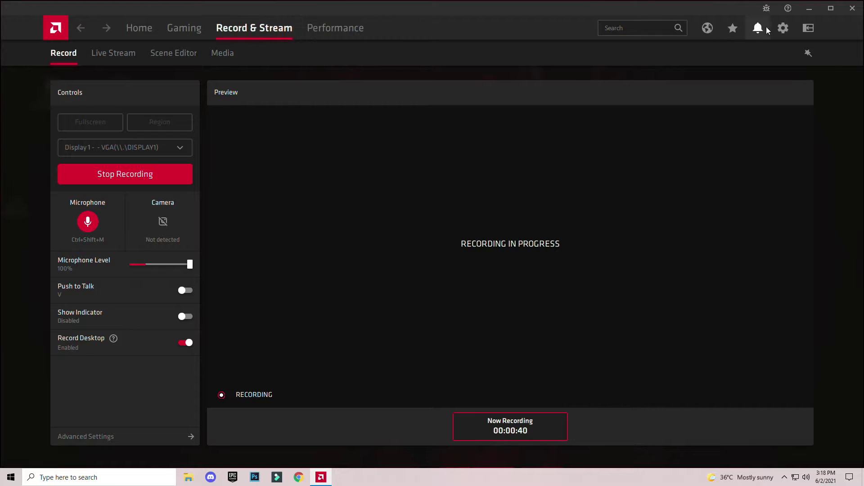
left_click(783, 28)
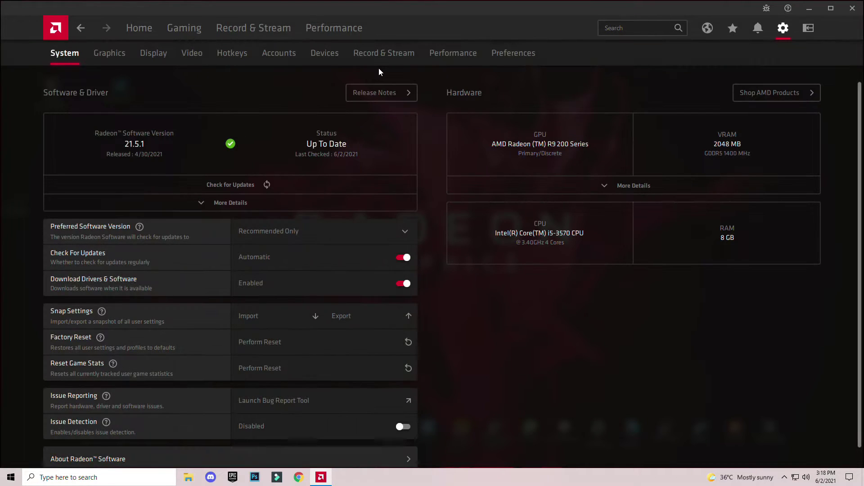
left_click(384, 52)
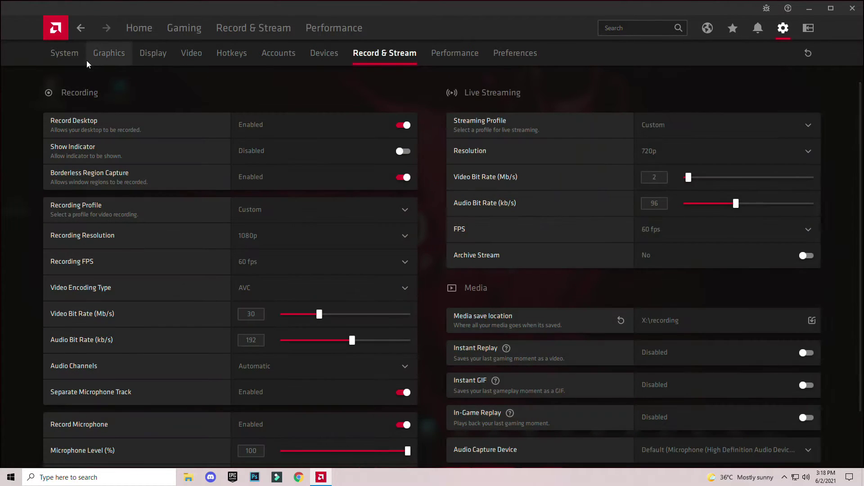
left_click(809, 8)
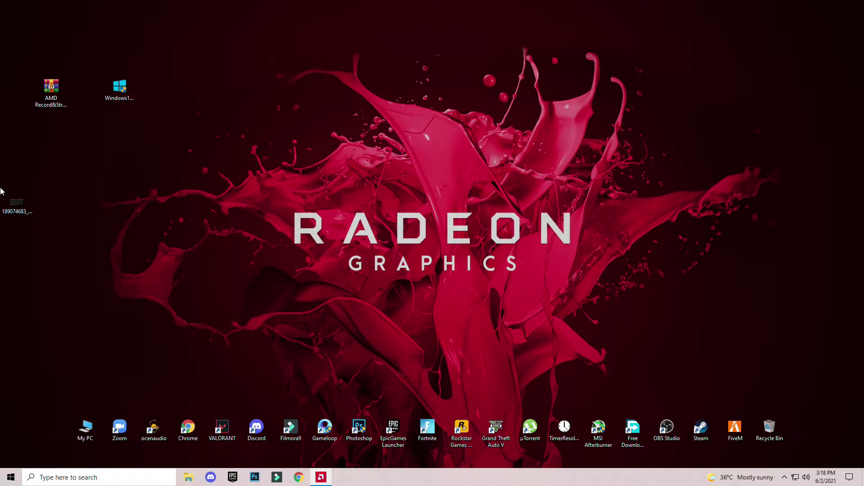
double_click(15, 202)
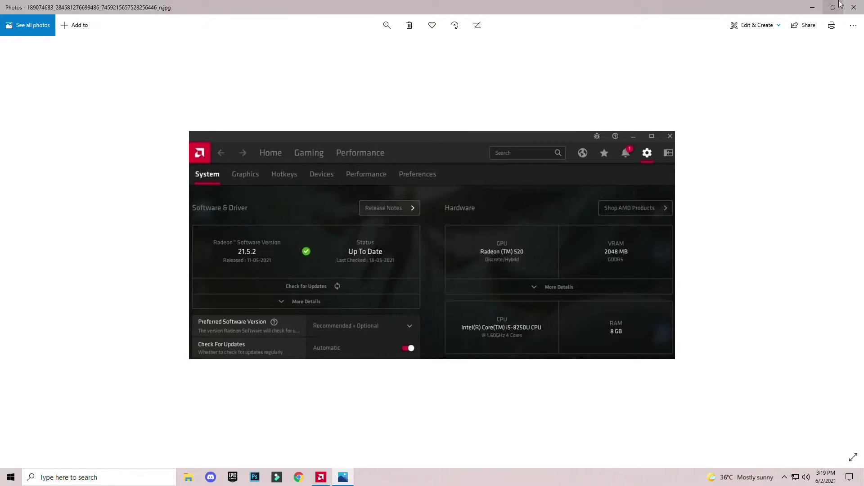
- Extract the AMD Record&Stream Fix (Pack) archive onto the desktop via Extract Here
left_click(856, 5)
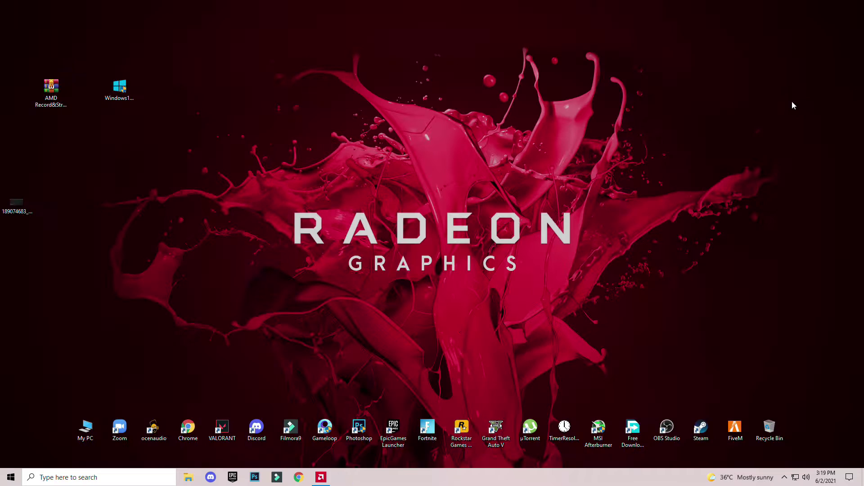
left_click(53, 95)
left_click_drag(53, 95, 33, 100)
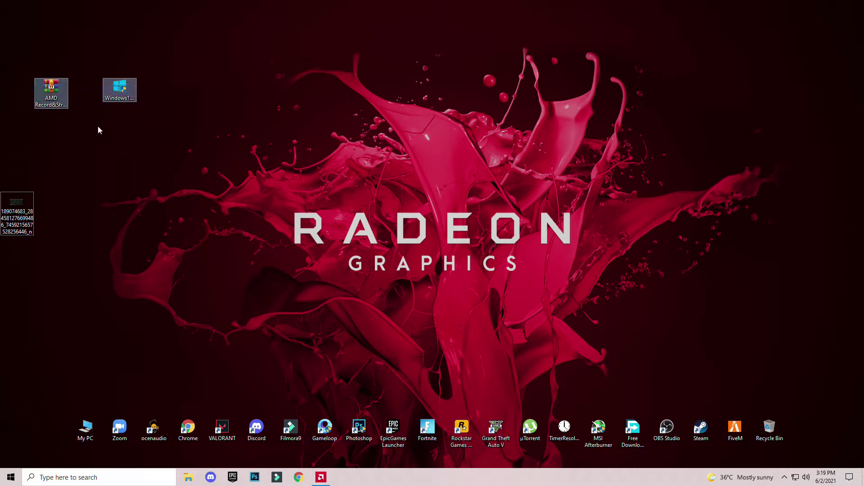
left_click(88, 129)
left_click(53, 95)
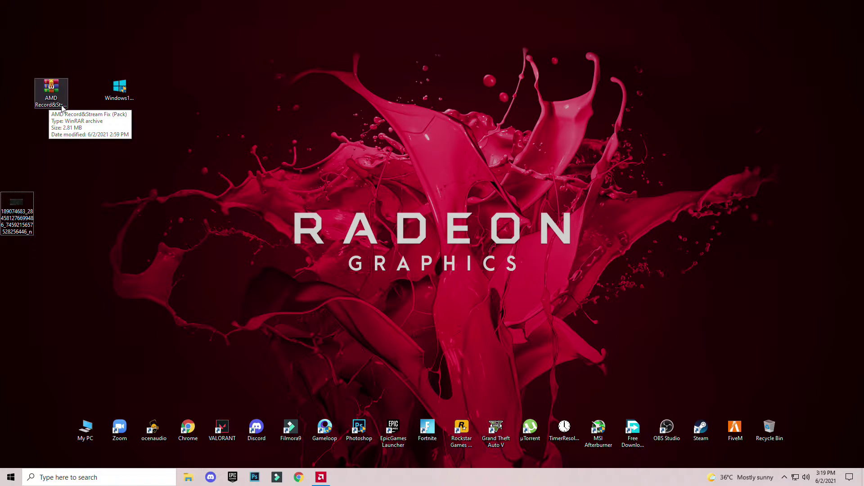
left_click(120, 91)
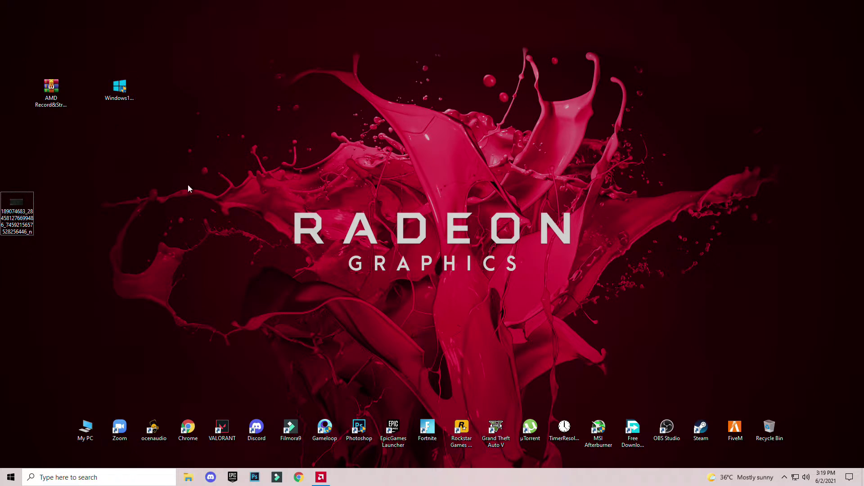
right_click(51, 91)
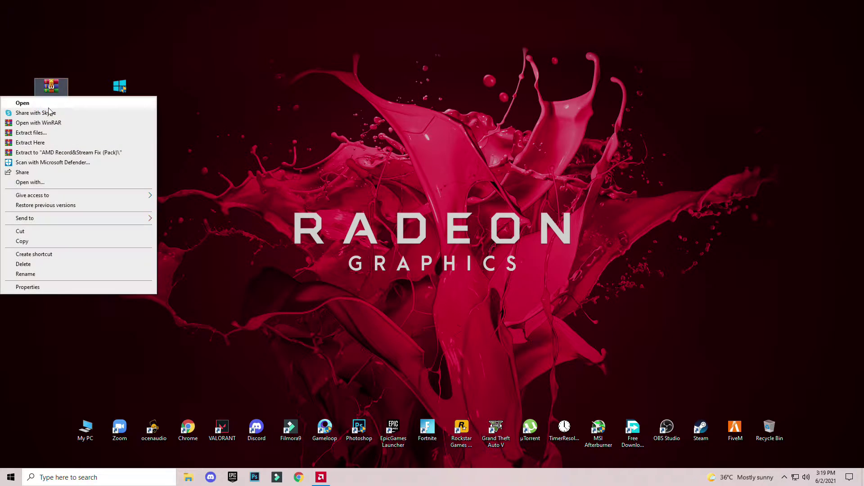
left_click(52, 144)
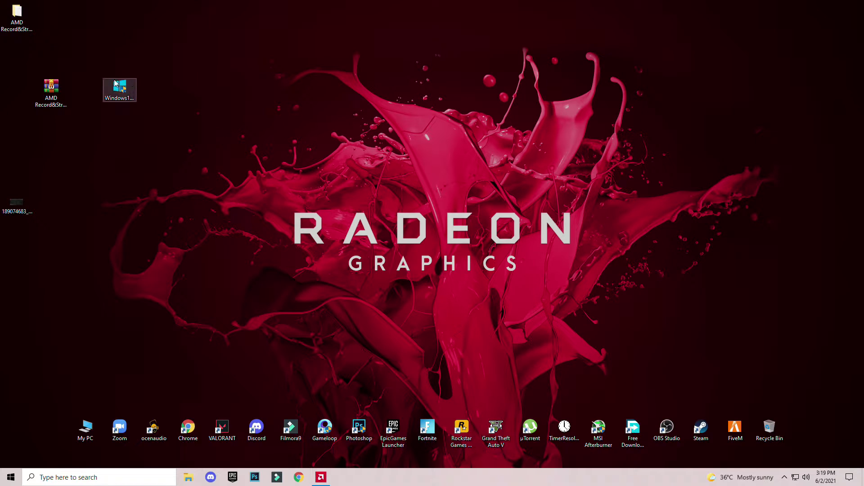
- Run Windows10Upgrade, confirm Windows 10 is already up to date, and exit the assistant
mouse_move(119, 92)
left_click_drag(123, 92, 187, 165)
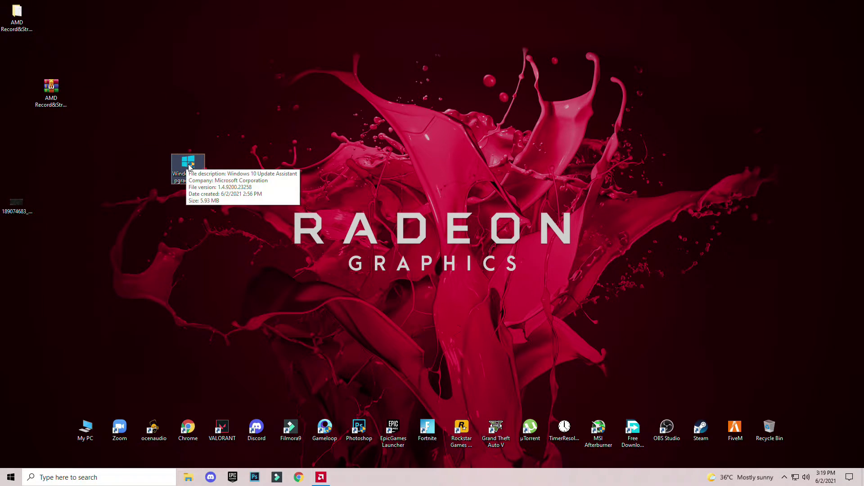
double_click(187, 165)
left_click(386, 299)
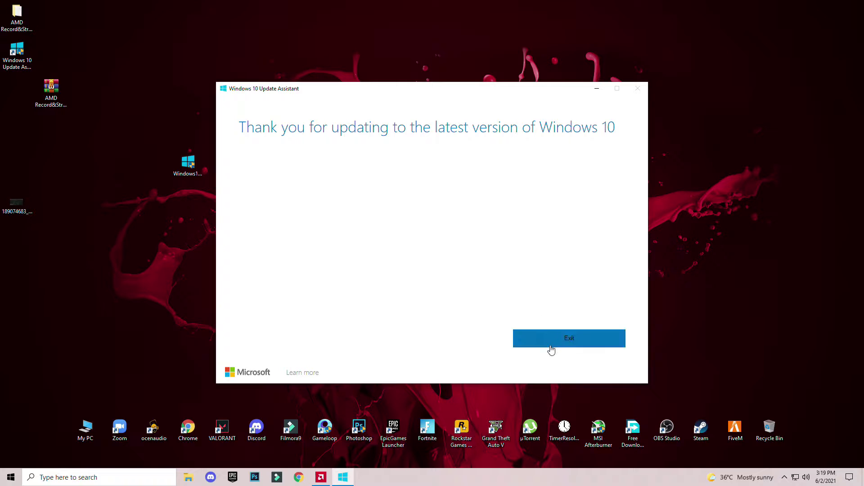
left_click(559, 345)
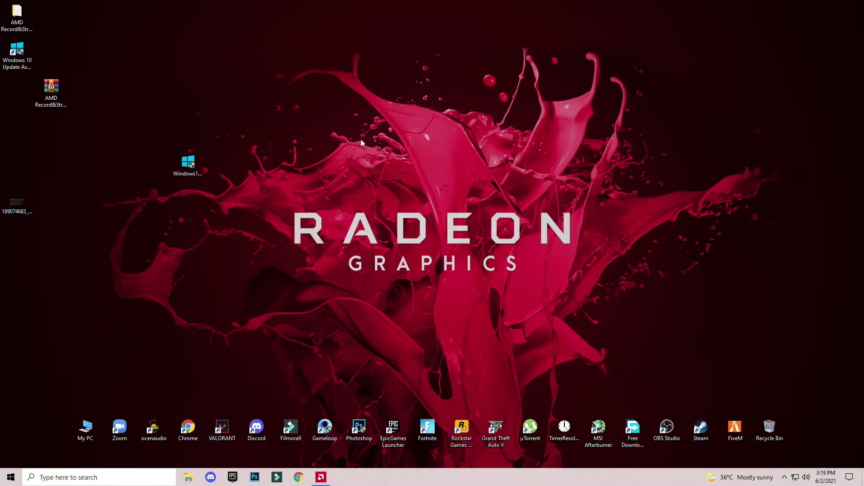
right_click(412, 61)
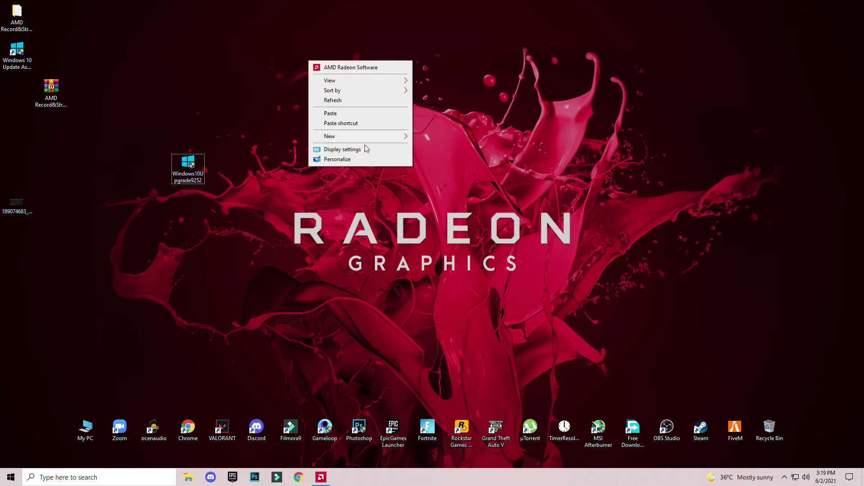
left_click(466, 88)
right_click(464, 75)
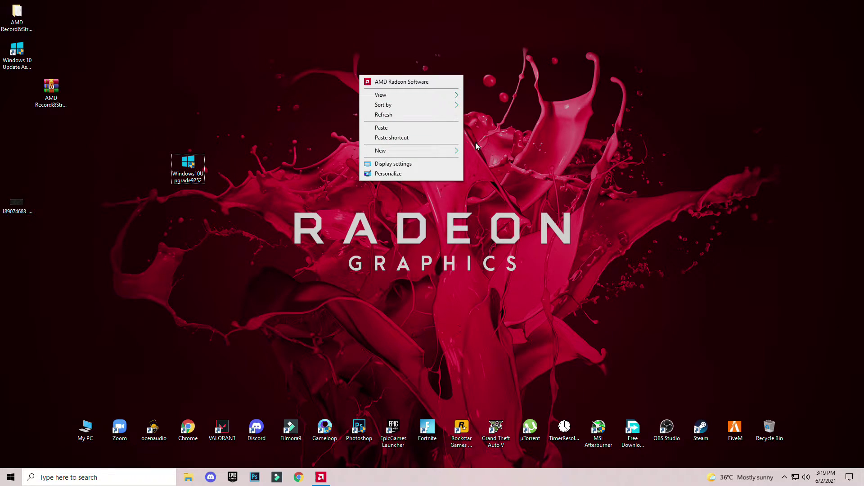
left_click(427, 165)
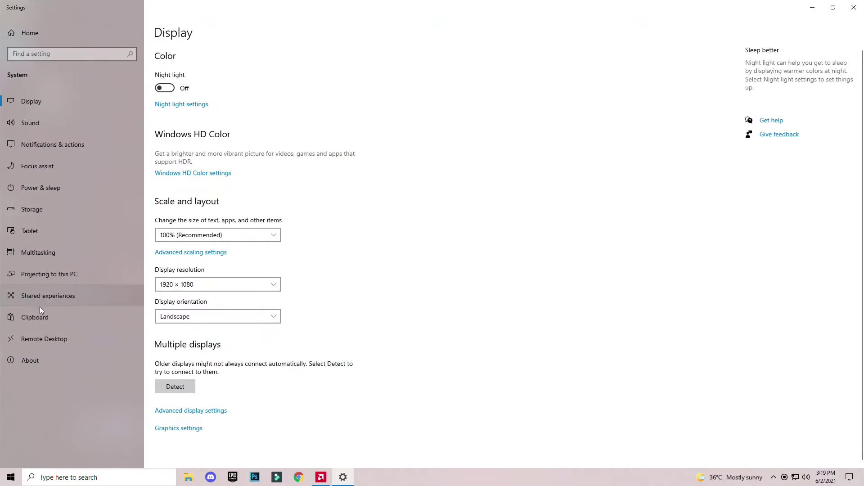
left_click(36, 365)
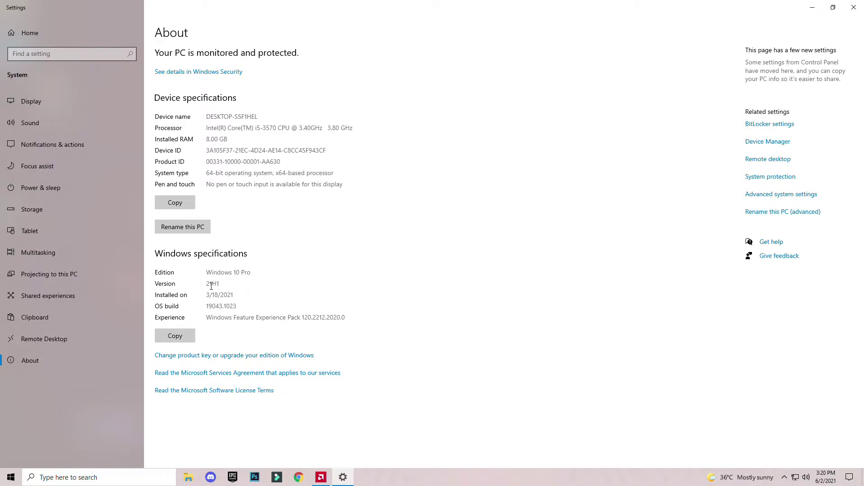
left_click(854, 7)
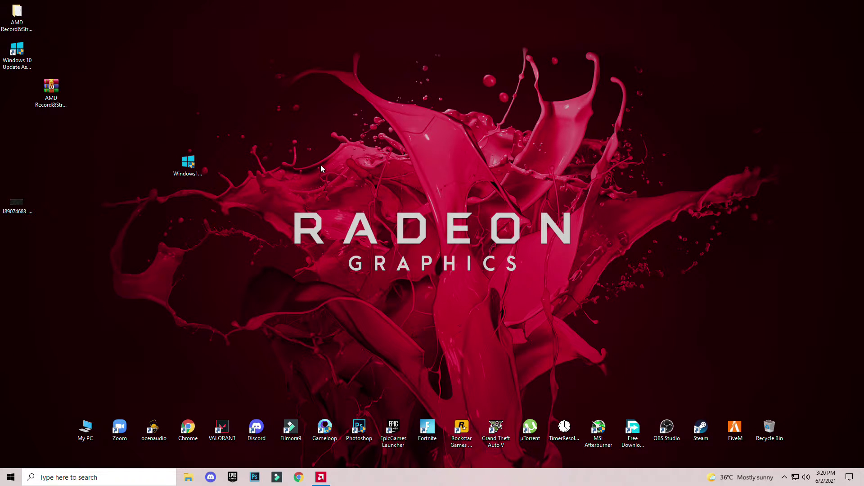
- Open the Amd Software Link note from the extracted folder and copy its AMD support URL for Chrome
mouse_move(51, 91)
left_mouse_down()
mouse_move(47, 21)
mouse_move(189, 58)
left_mouse_up()
double_click(188, 57)
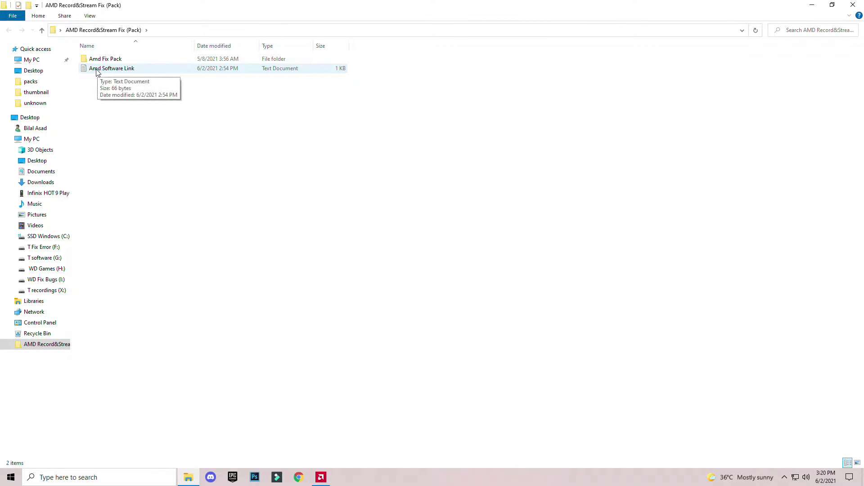
double_click(111, 69)
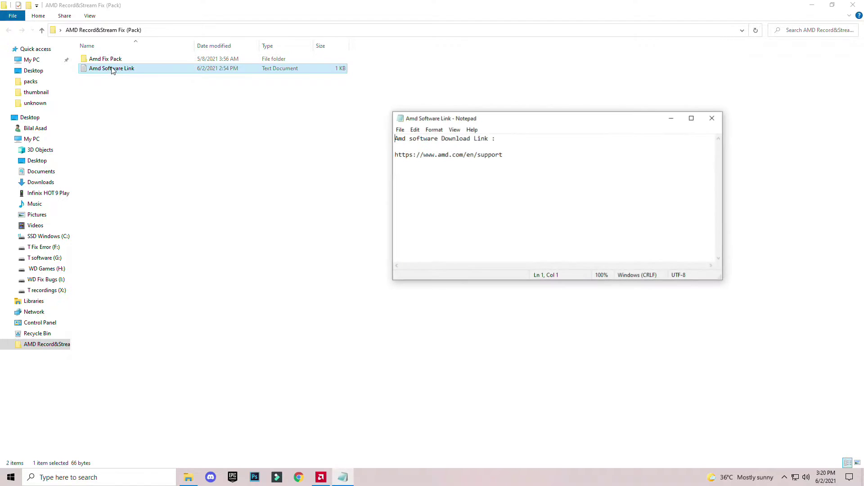
left_click_drag(506, 154, 395, 155)
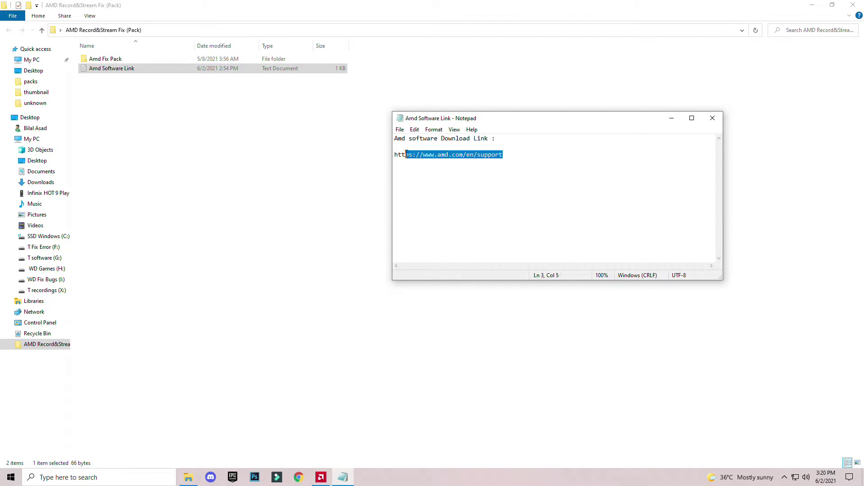
key("ctrl+c")
left_click(299, 477)
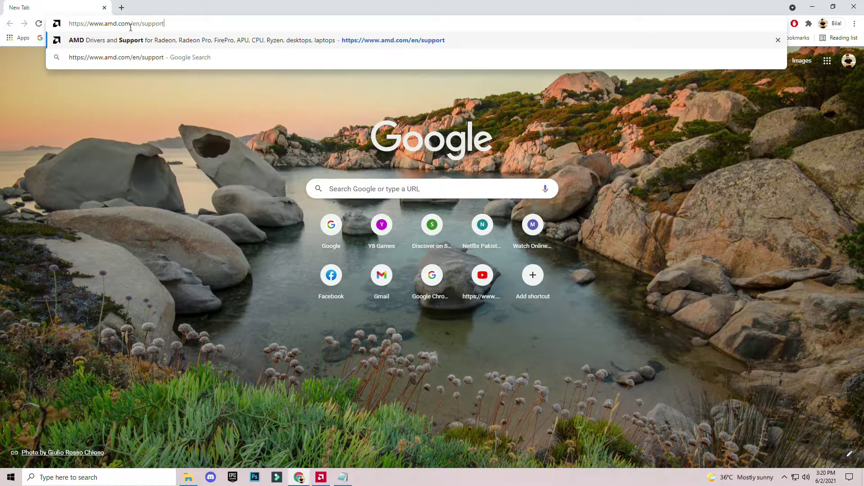
- Load the AMD support page and select Graphics > Radeon R9 Series > R9 200 Series > R9 270
key("Return")
scroll(418, 297, "down", 3)
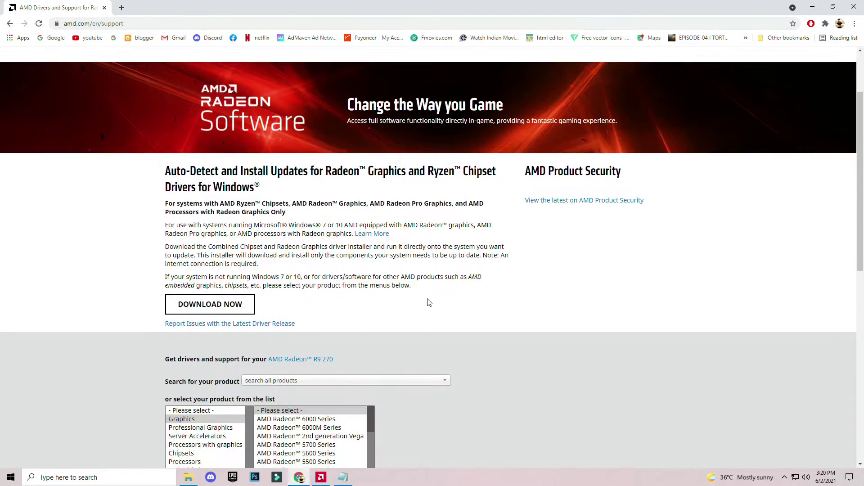
scroll(405, 304, "down", 3)
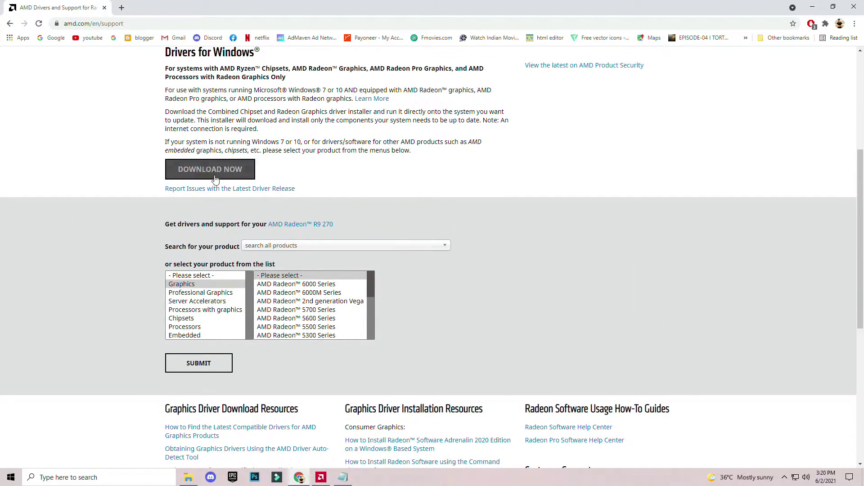
scroll(209, 168, "up", 1)
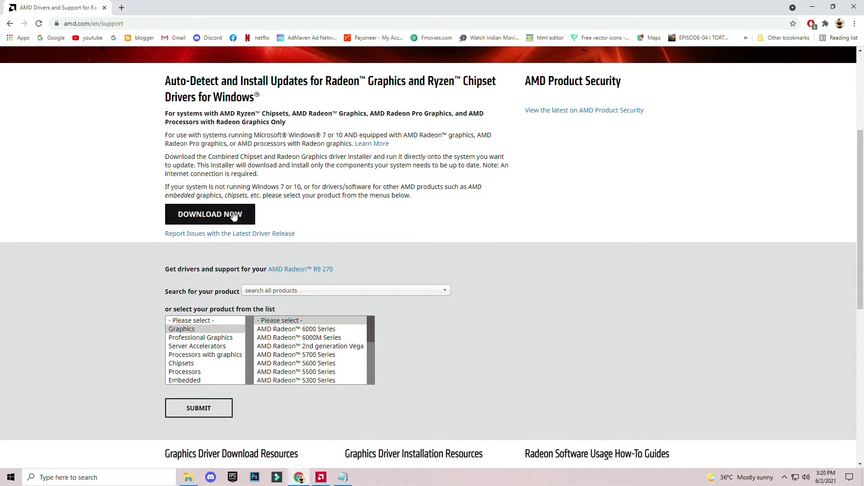
scroll(197, 270, "down", 1)
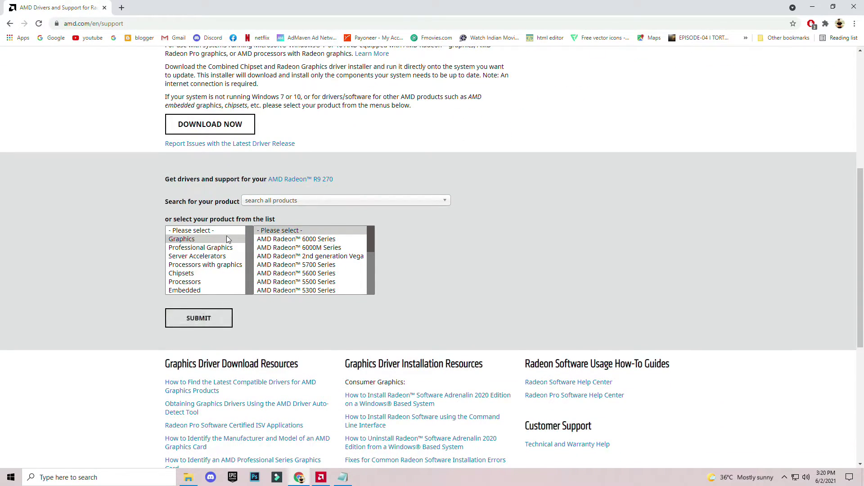
left_click(186, 239)
scroll(334, 256, "down", 3)
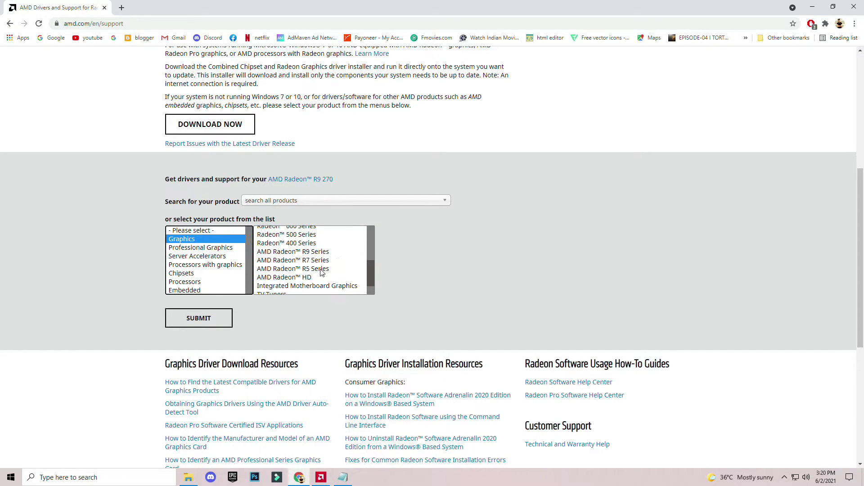
left_click(323, 252)
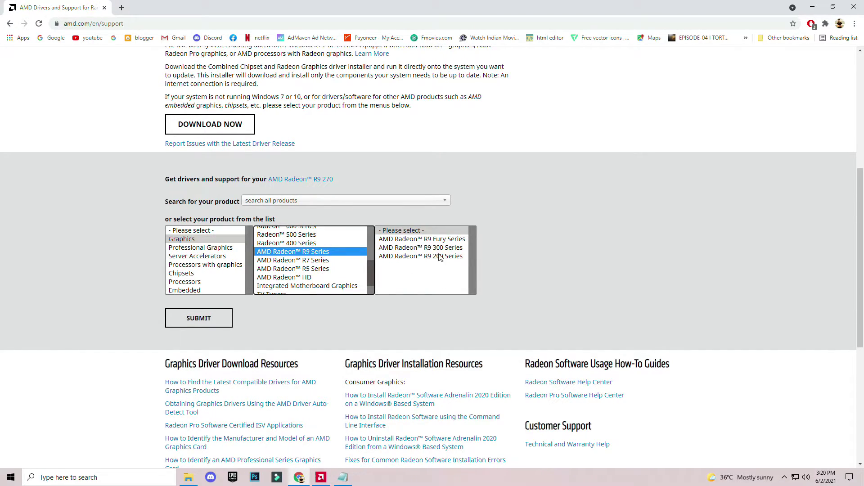
left_click(421, 257)
scroll(527, 284, "down", 1)
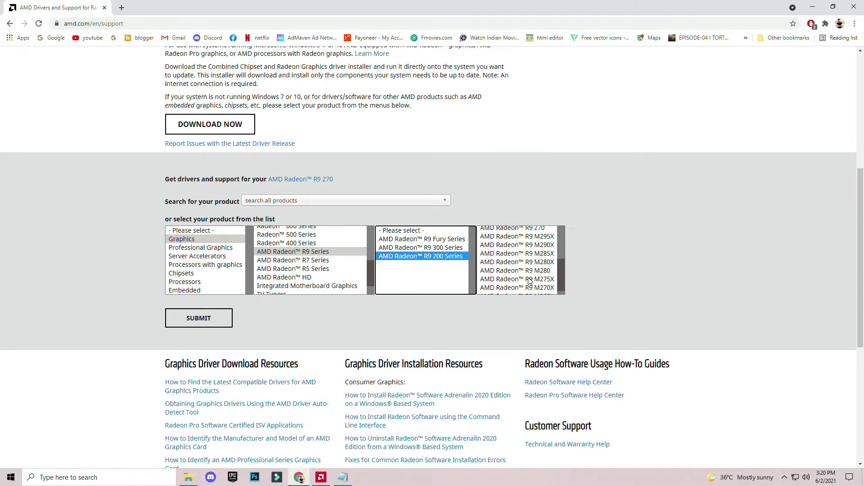
left_click(527, 270)
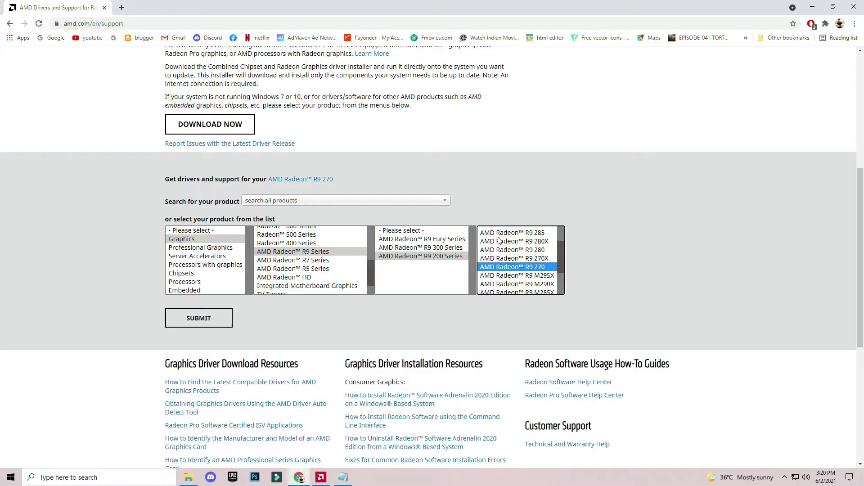
- Submit to reach the R9 270 drivers, expand Windows 10 - 64-Bit Edition, and minimise Chrome
left_click(193, 328)
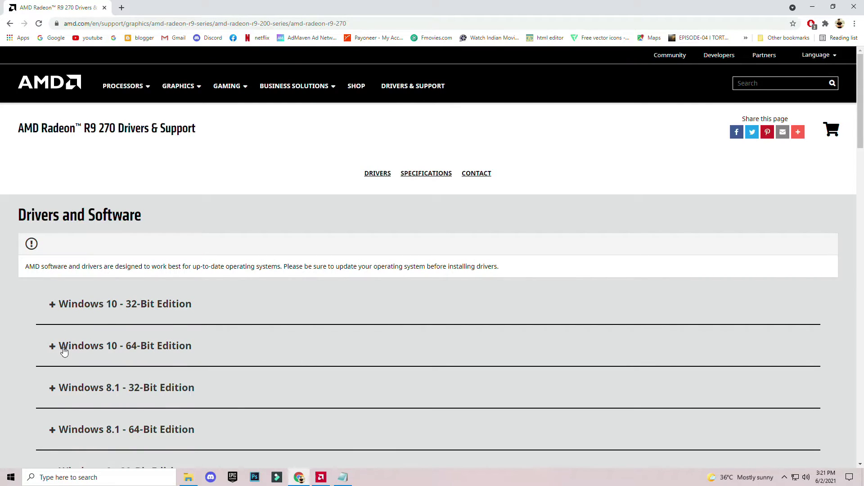
left_click(65, 348)
scroll(172, 354, "down", 3)
scroll(185, 356, "down", 1)
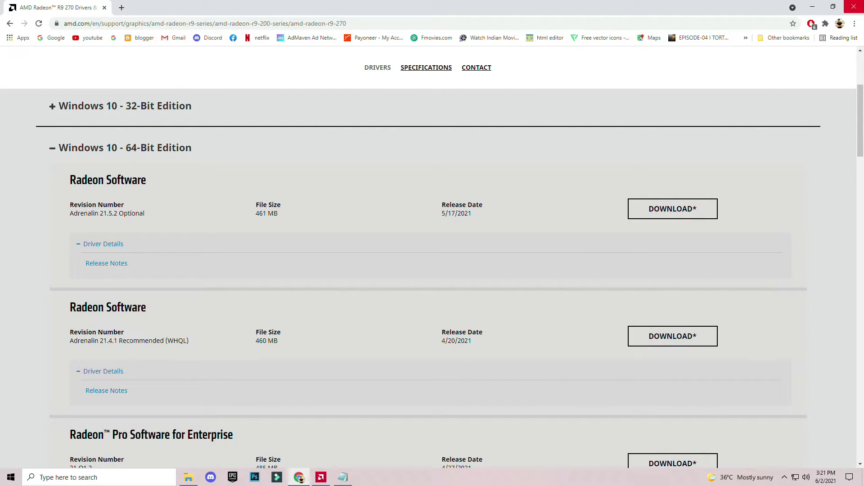
left_click(812, 7)
- Open Amd Fix Pack (2) inside Amd Fix Pack and copy all seven of its files
key("alt+F4")
left_click(240, 201)
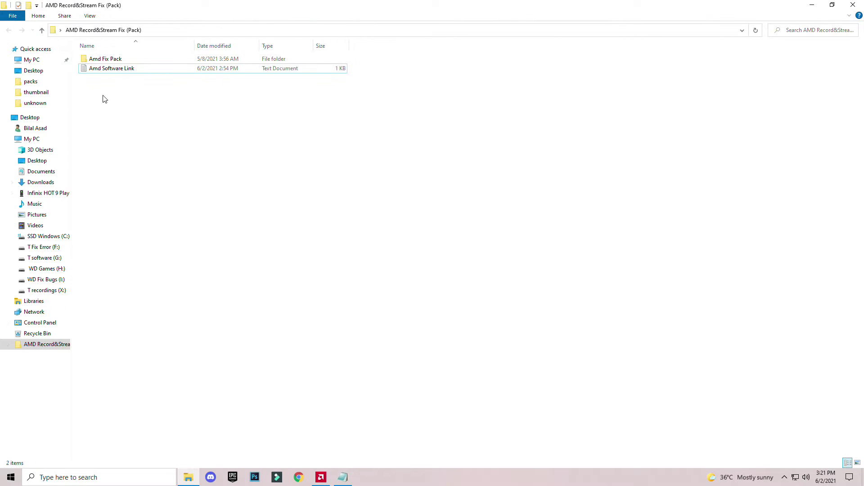
double_click(106, 58)
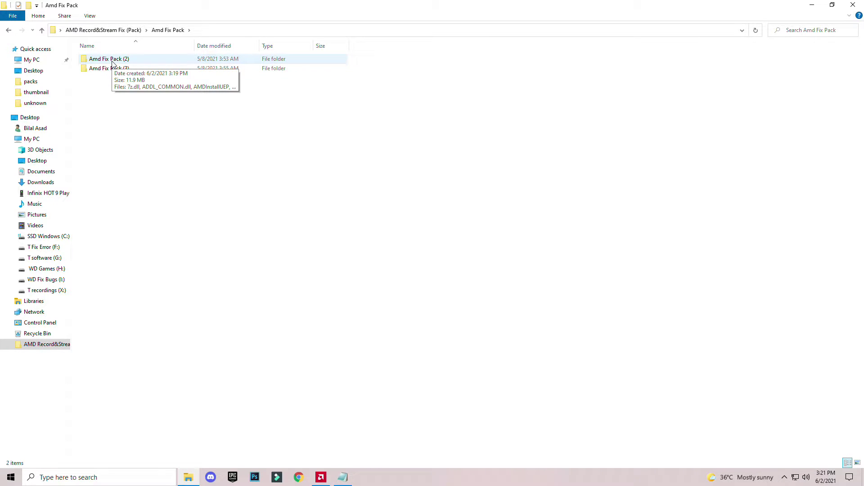
double_click(112, 59)
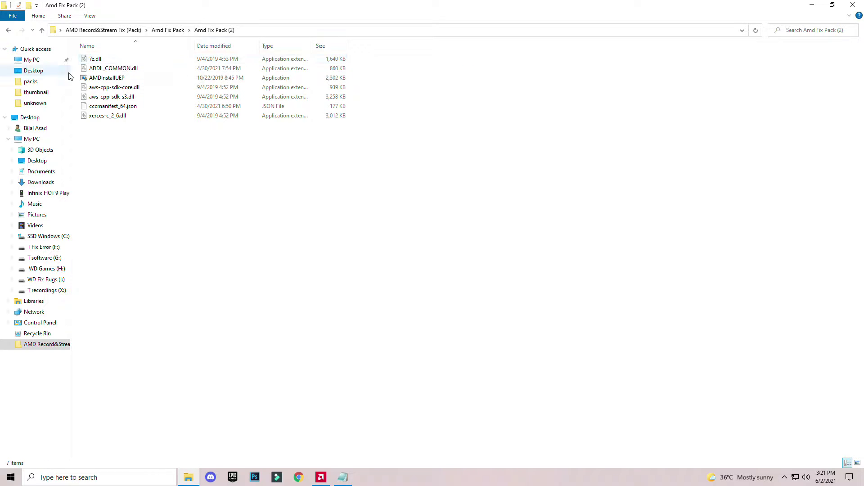
left_click_drag(99, 162, 94, 58)
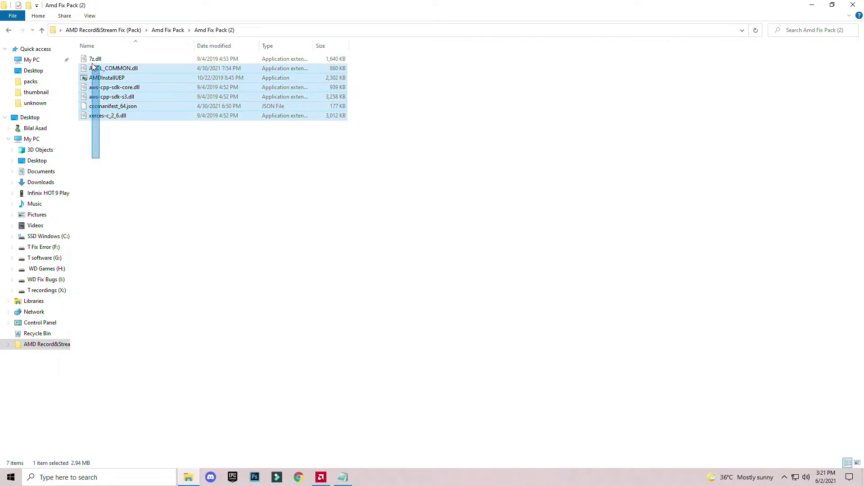
right_click(112, 81)
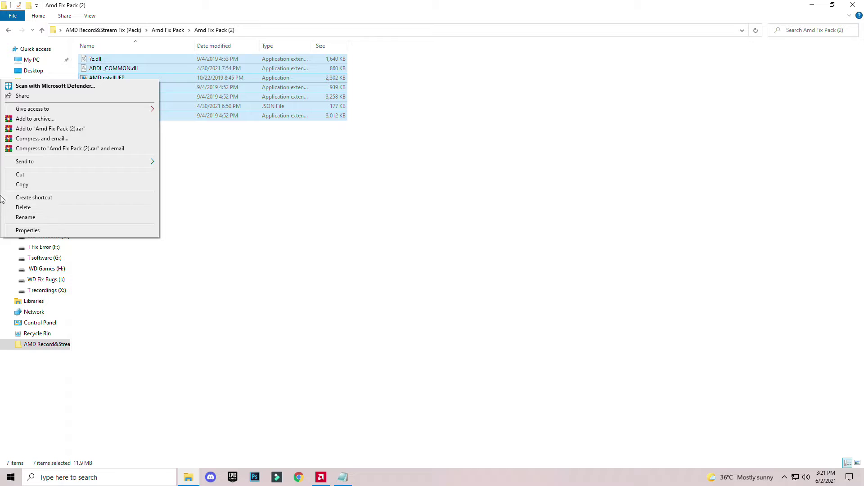
left_click(22, 185)
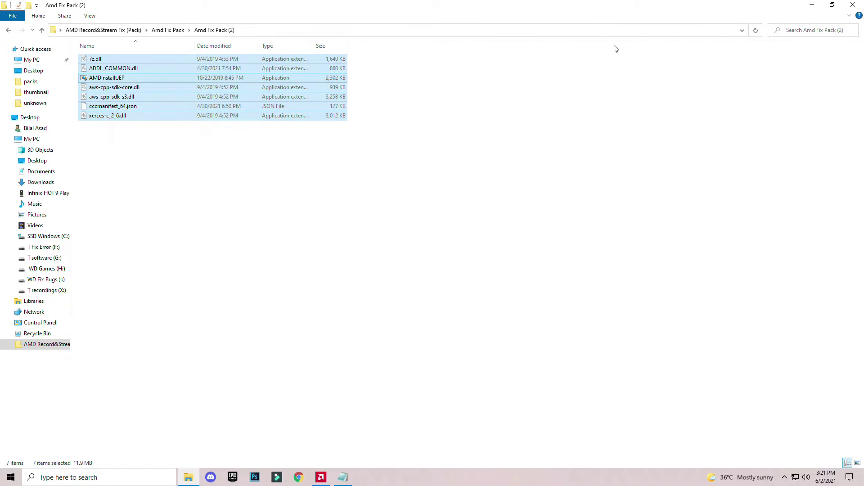
- Browse from My PC to C:\Program Files\AMD\CIM\Bin64
left_click(811, 5)
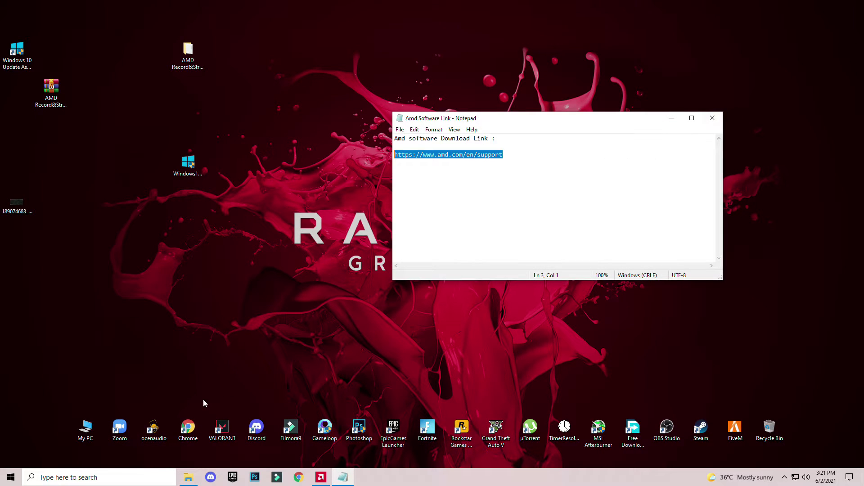
double_click(86, 430)
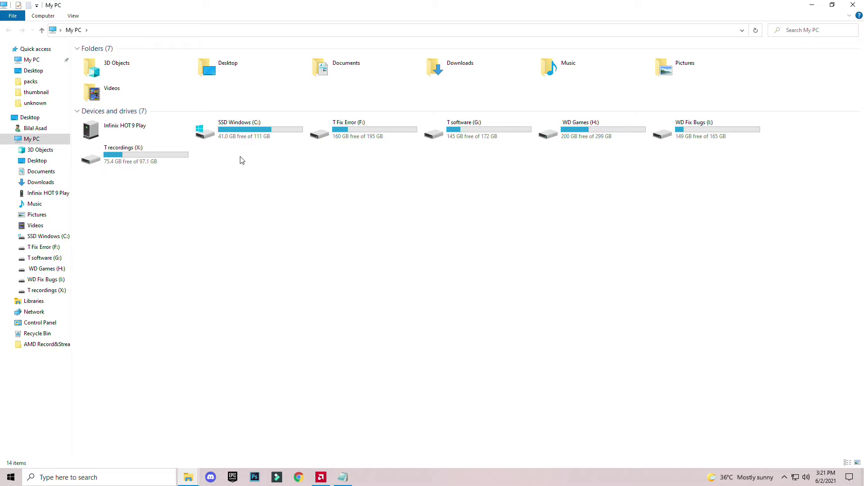
double_click(240, 135)
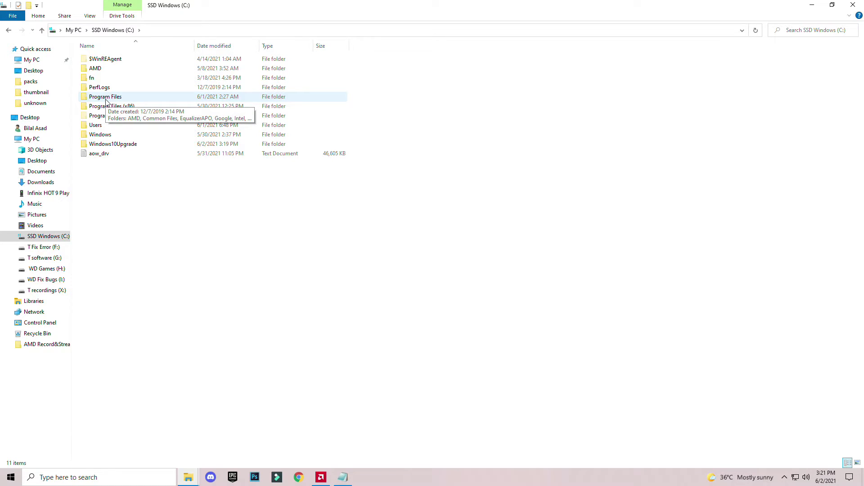
double_click(105, 96)
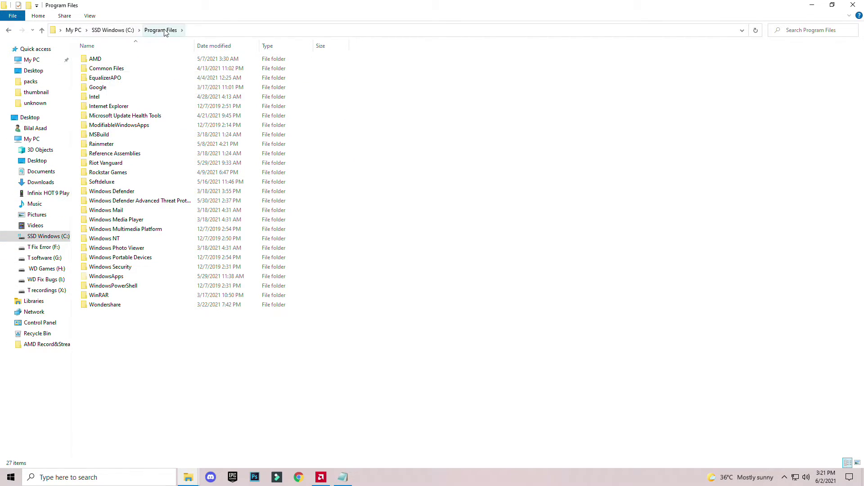
double_click(94, 58)
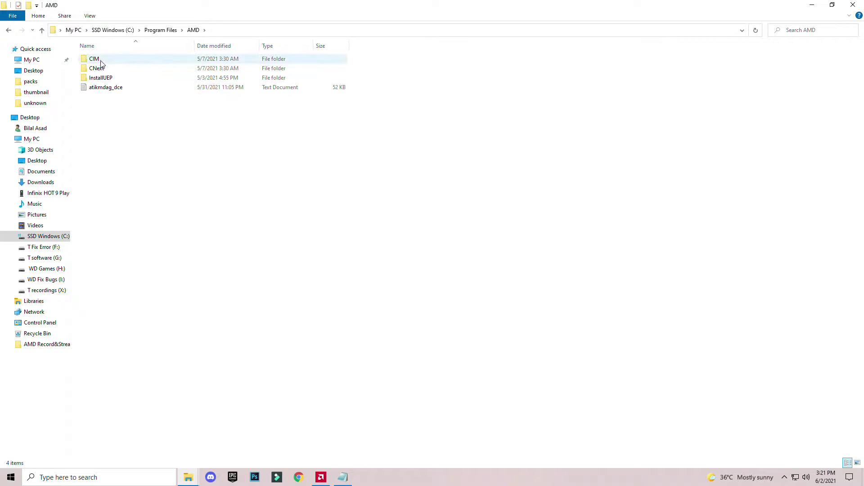
double_click(112, 62)
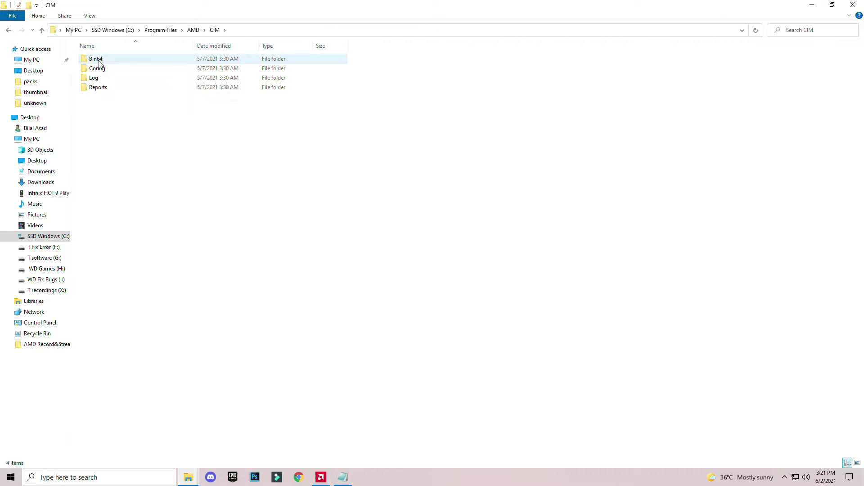
double_click(95, 58)
- Paste the copied fix files into Bin64, choosing to replace the existing files
left_click_drag(187, 284, 124, 44)
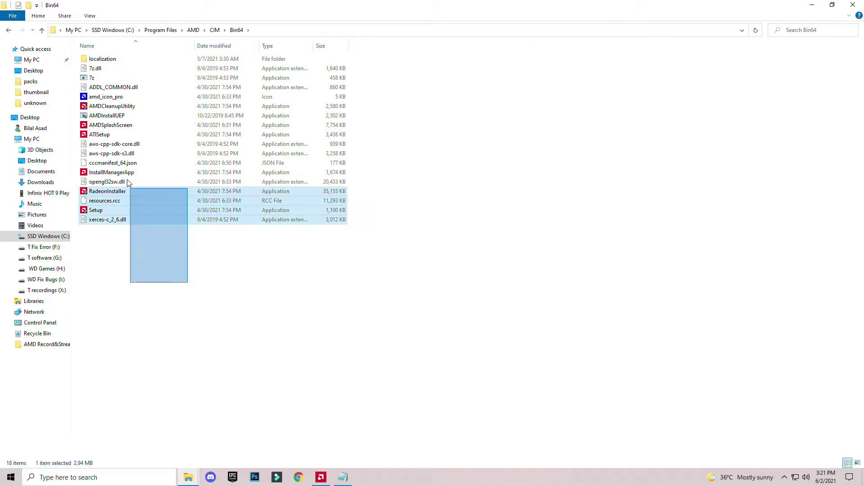
left_click(189, 287)
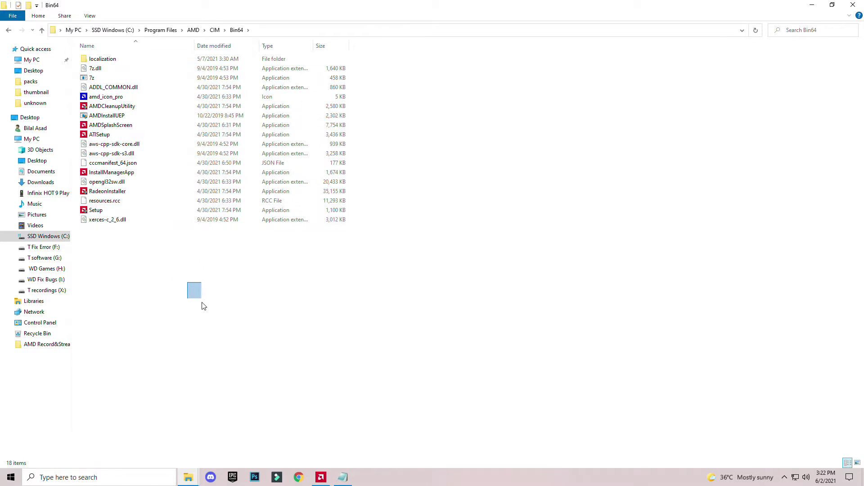
right_click(202, 294)
left_click(576, 262)
right_click(499, 258)
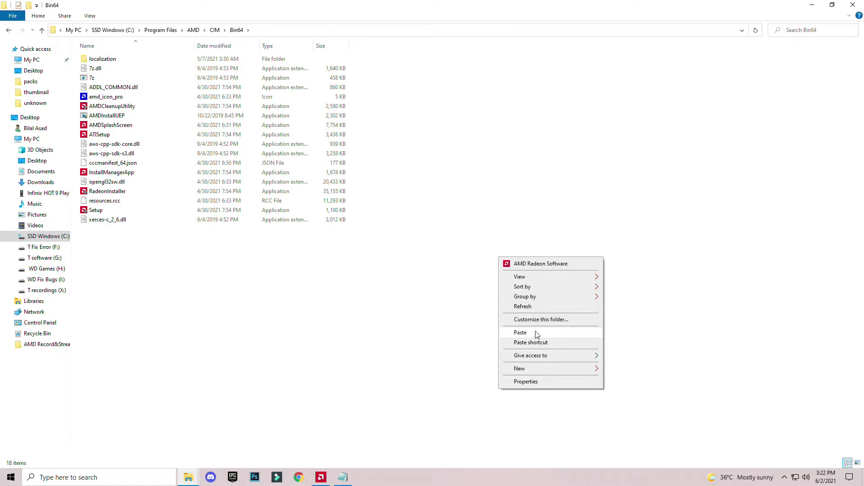
left_click(537, 333)
left_click(434, 166)
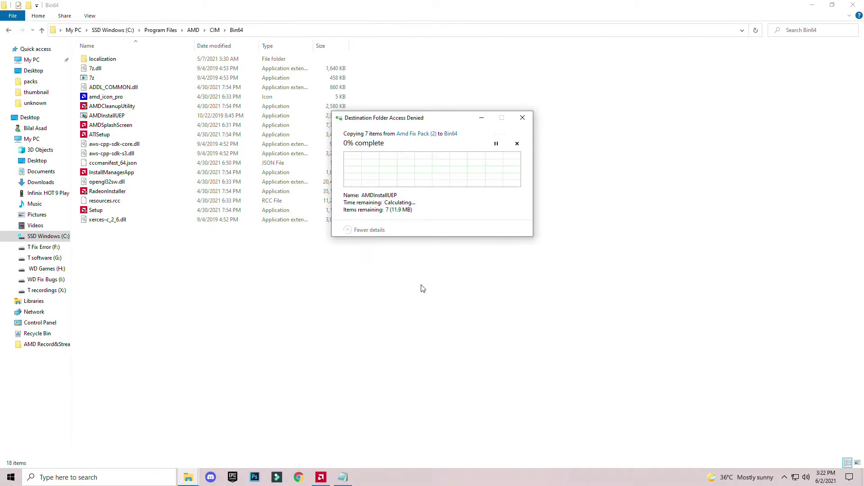
- Grant administrator permission for each copied file, closing Radeon Software along the way
left_click(408, 194)
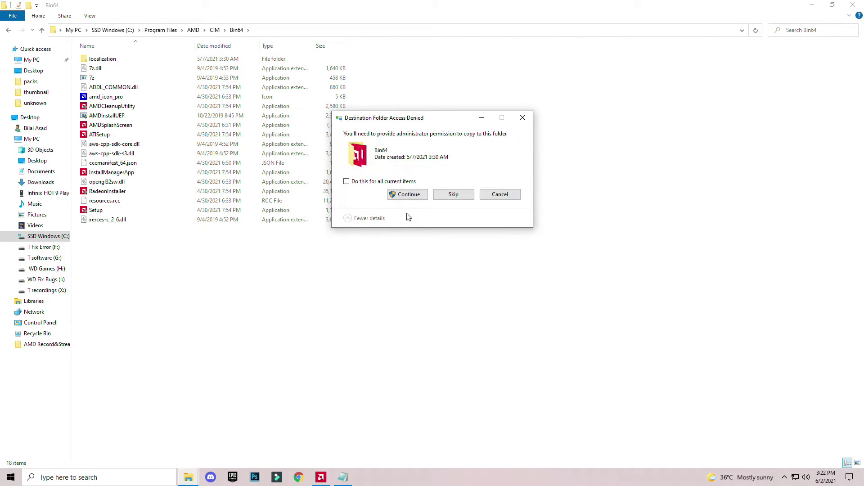
left_click(409, 194)
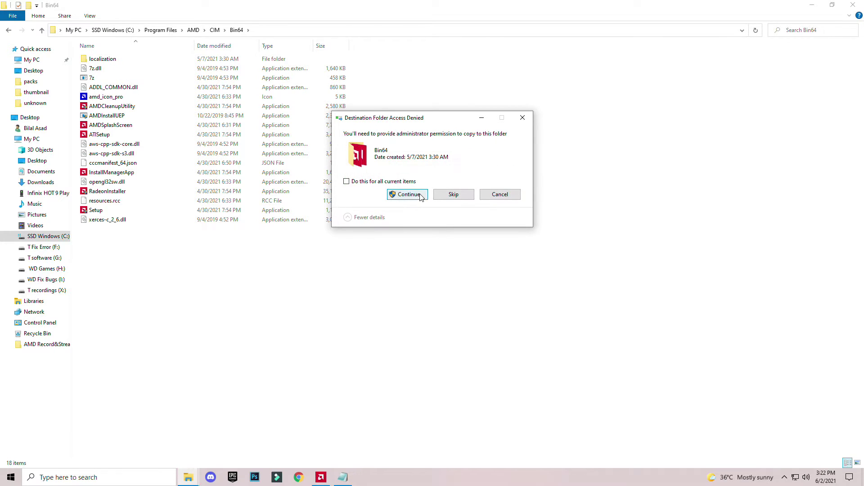
left_click(420, 197)
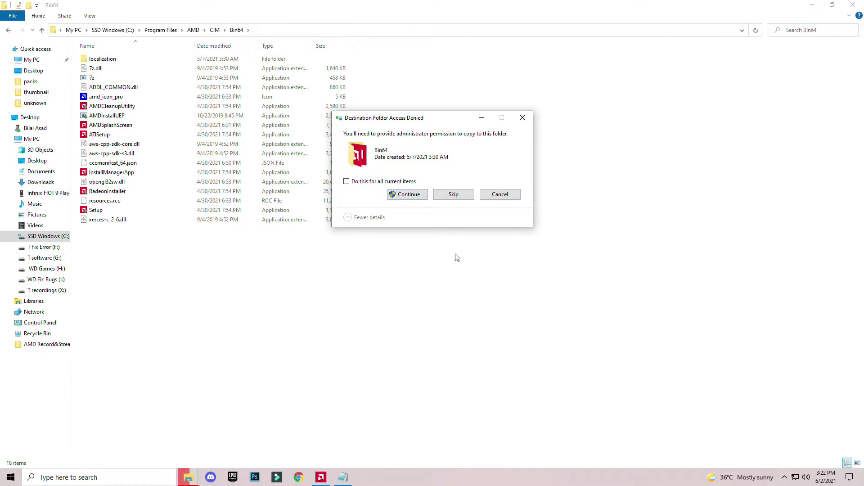
left_click(321, 478)
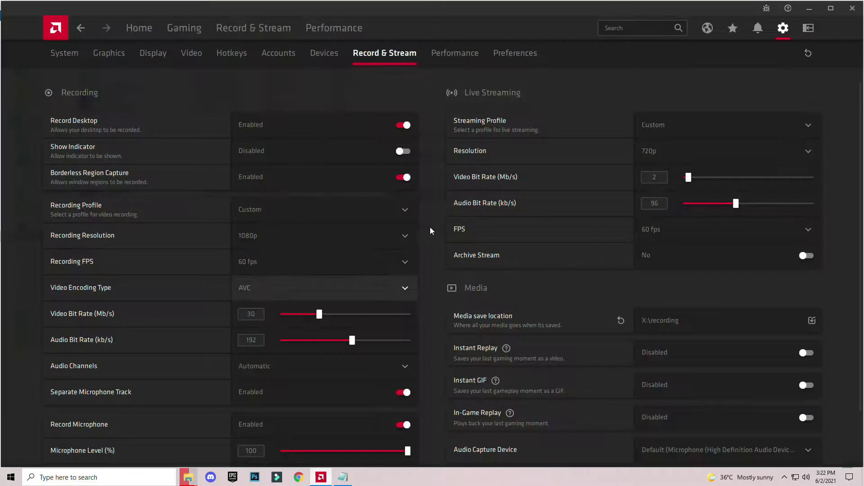
left_click(851, 8)
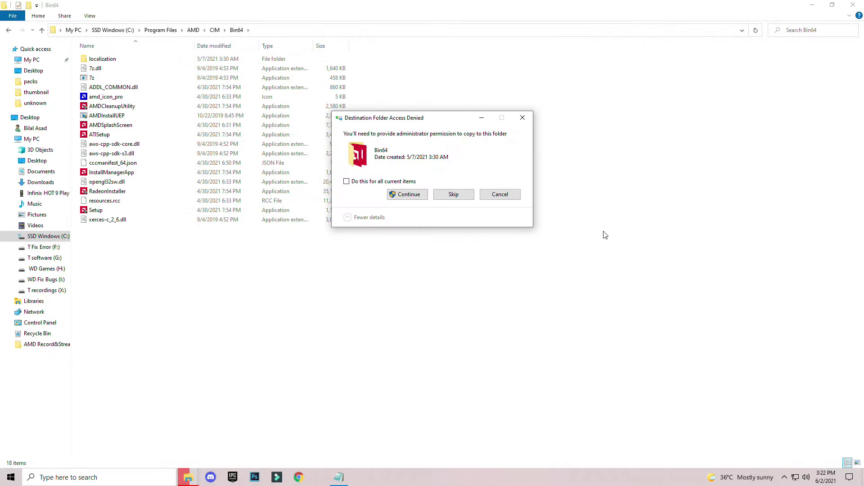
left_click(408, 195)
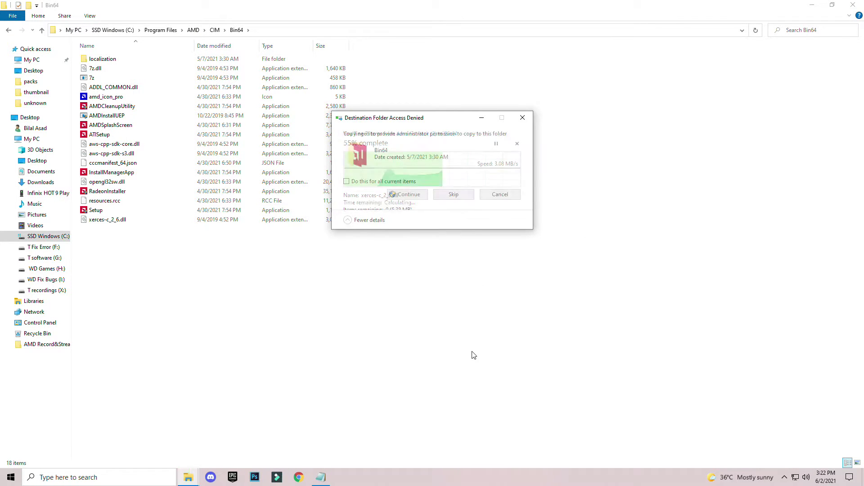
left_click(408, 194)
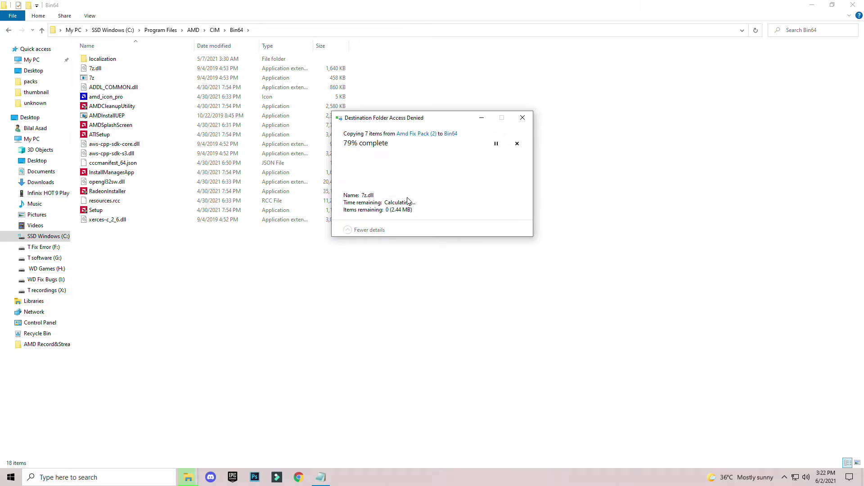
left_click(500, 194)
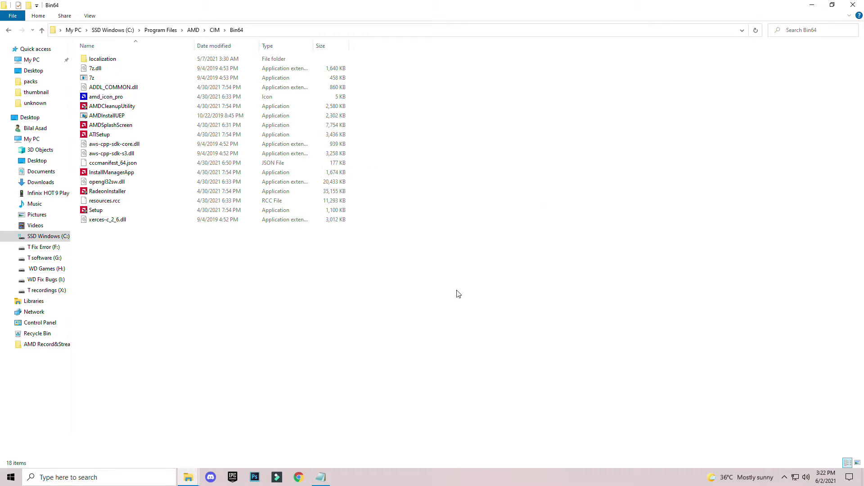
- Paste the fix files into Bin64 again with Replace, approve the prompts, and minimise the window
right_click(435, 247)
left_click(350, 320)
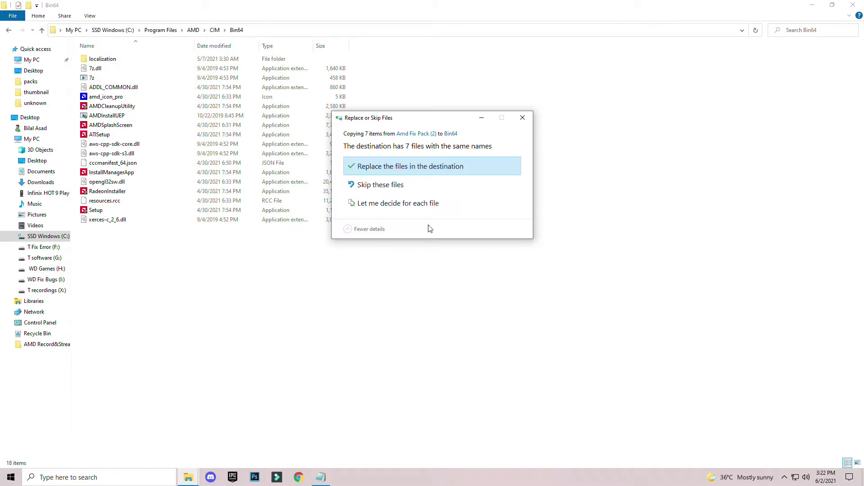
left_click(408, 167)
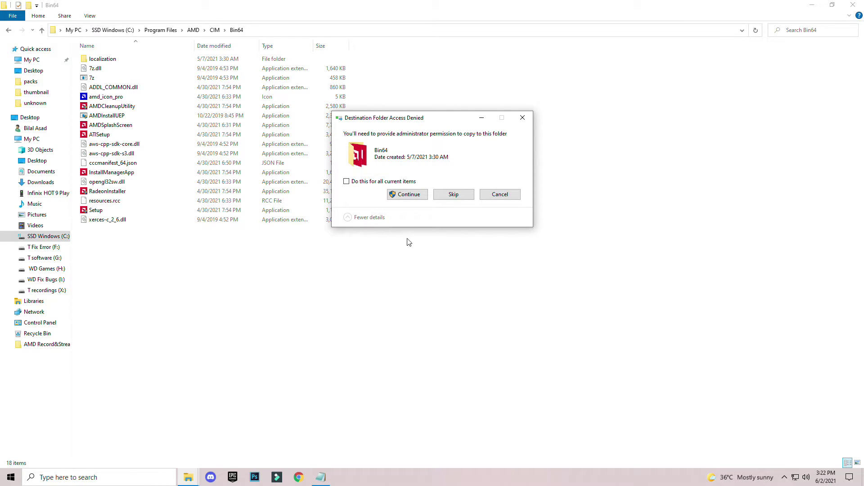
left_click(409, 194)
left_click(442, 196)
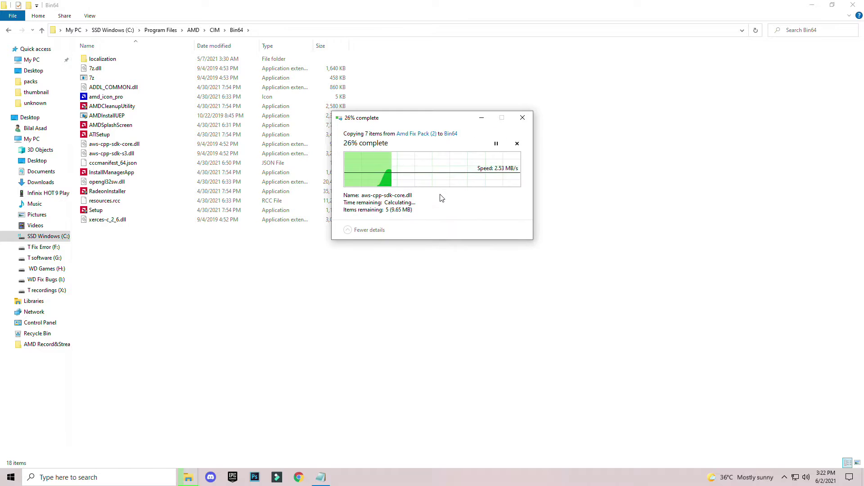
left_click(499, 195)
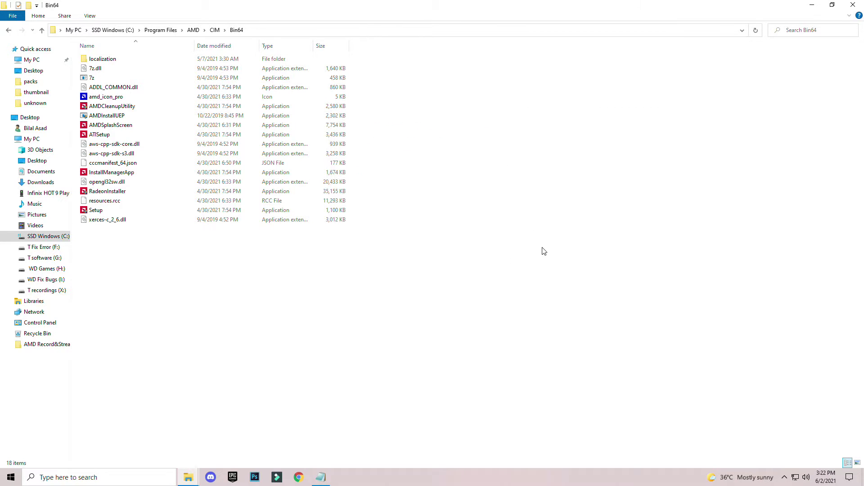
left_click(812, 5)
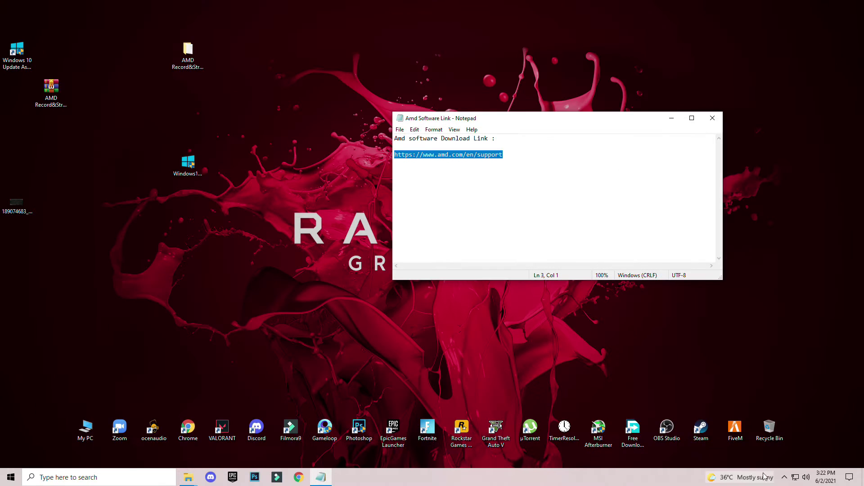
- Check the Radeon Software tray icon options, then restore the Bin64 folder window
left_click(795, 477)
left_click(785, 477)
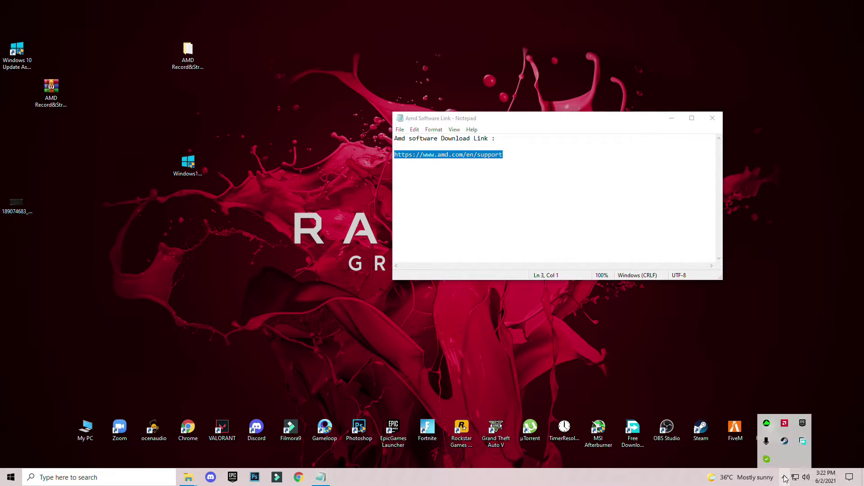
right_click(785, 426)
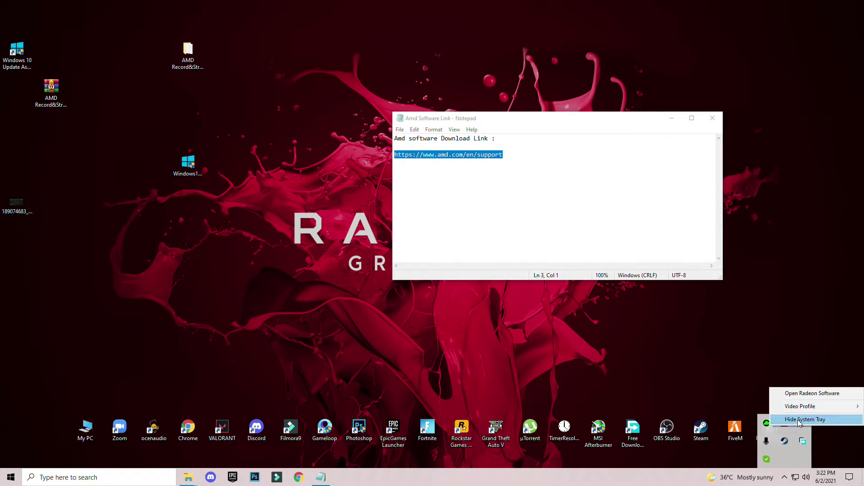
left_click(708, 363)
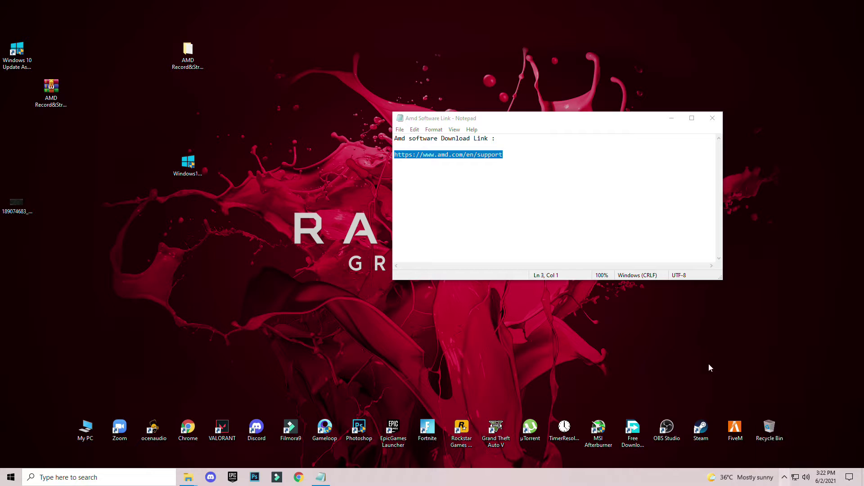
mouse_move(188, 477)
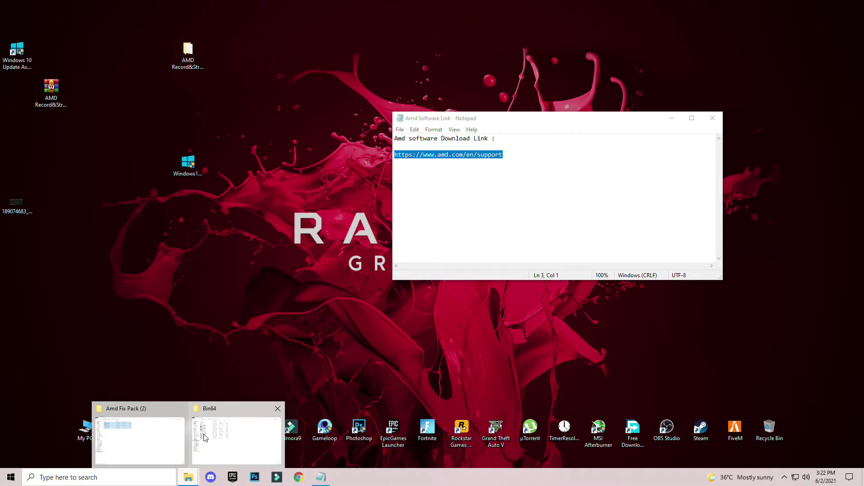
left_click(237, 432)
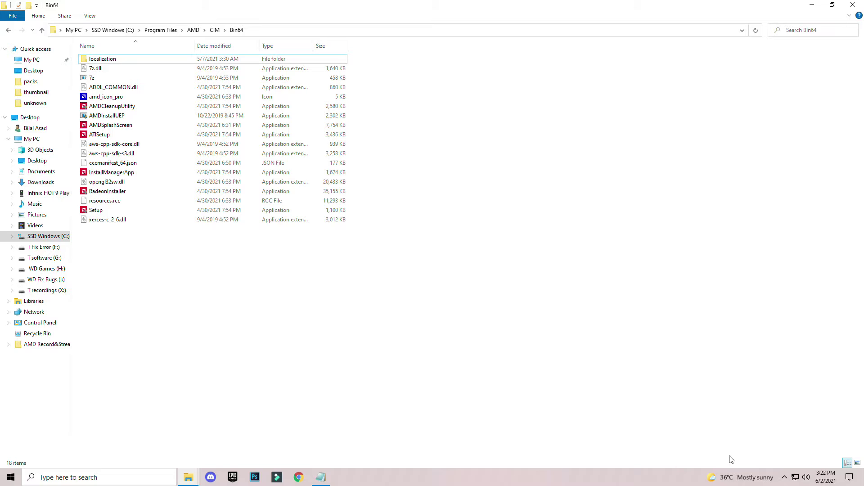
- Recheck the Radeon tray options and cancel a repeated paste of the fix files into Bin64
left_click(784, 478)
right_click(784, 424)
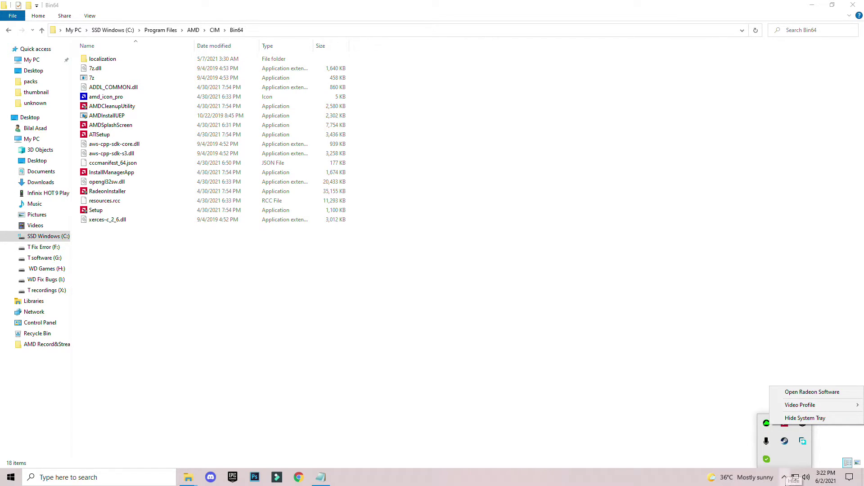
left_click(785, 477)
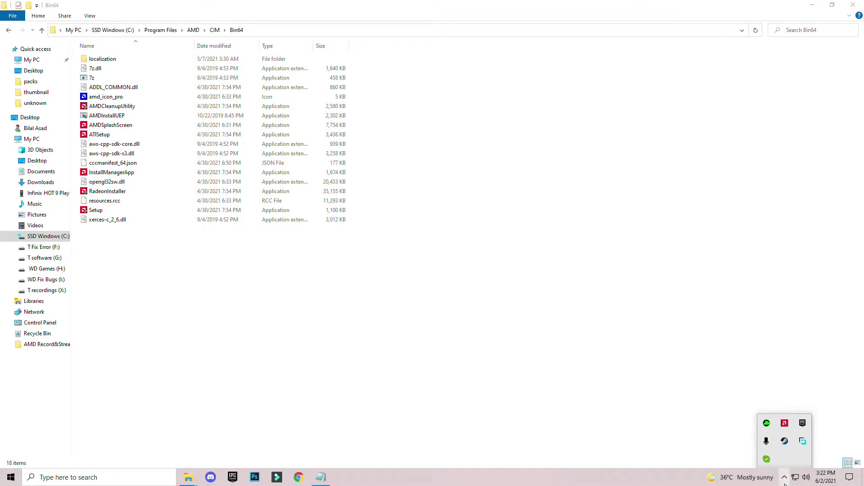
right_click(215, 275)
left_click(144, 356)
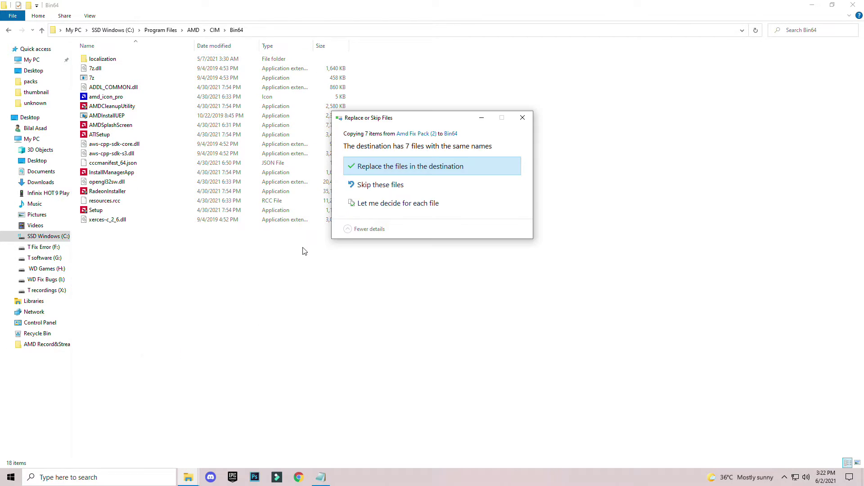
left_click(387, 169)
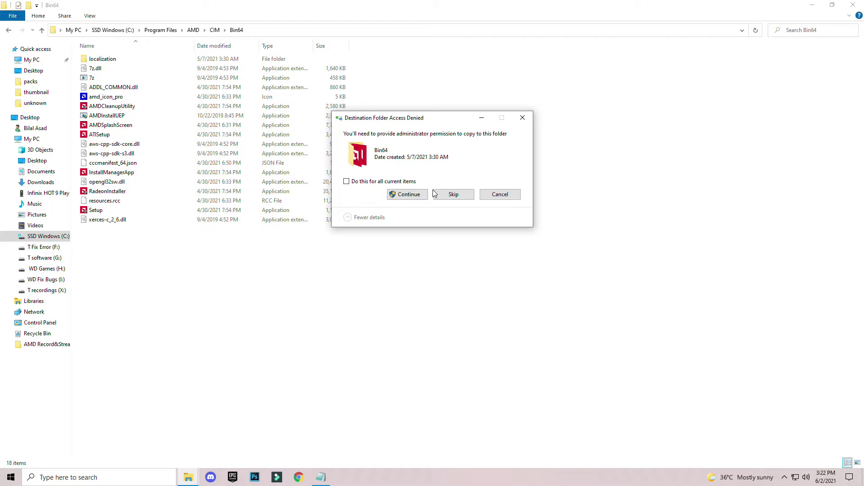
left_click(500, 195)
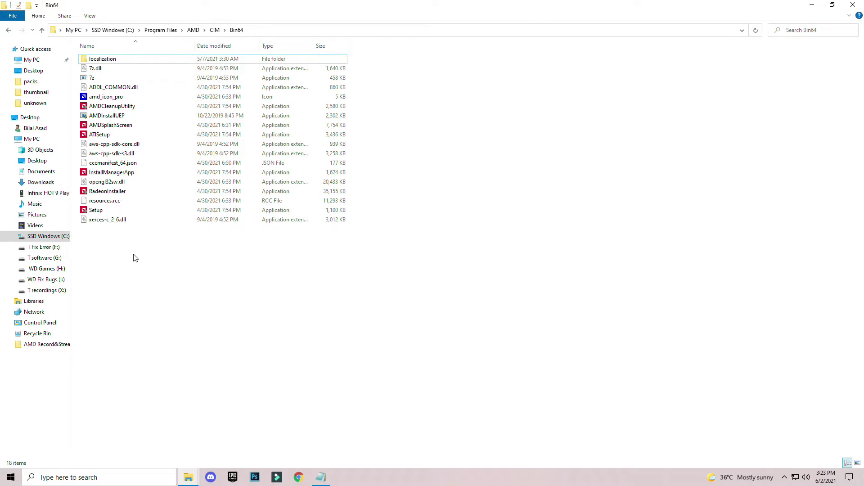
- Return to the Amd Fix Pack folder and open Amd Fix Pack (3) containing dxcpl
left_click(852, 5)
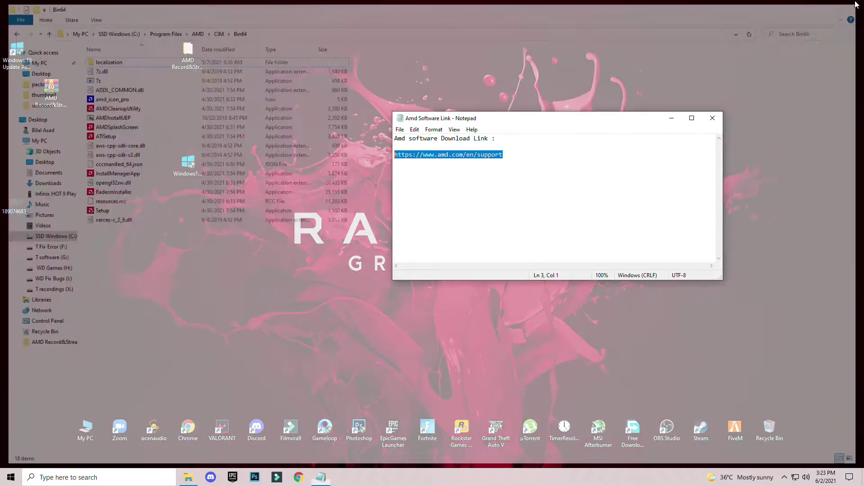
left_click(188, 478)
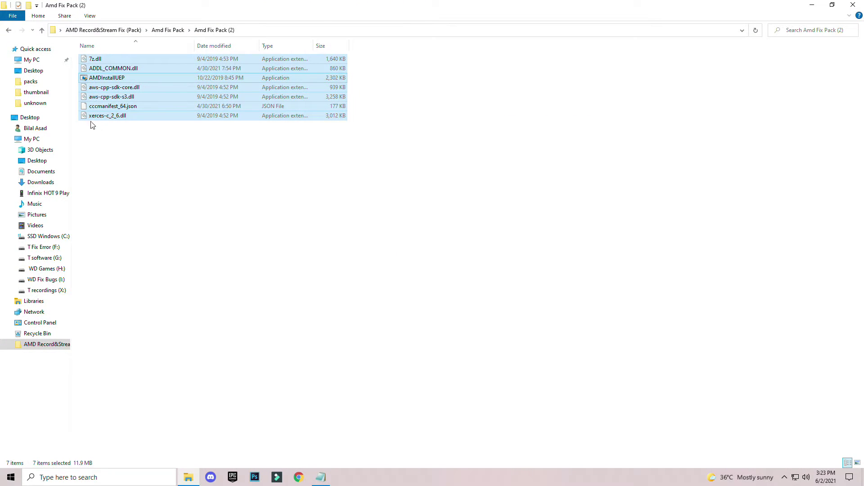
left_click(9, 31)
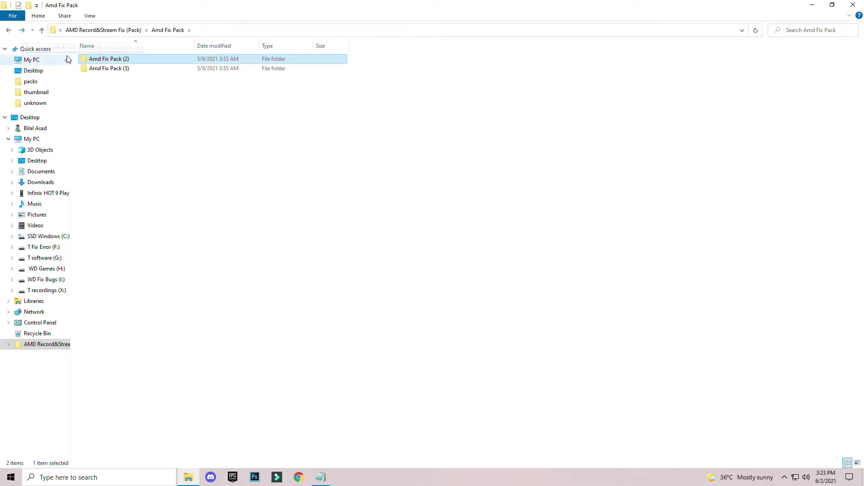
double_click(101, 69)
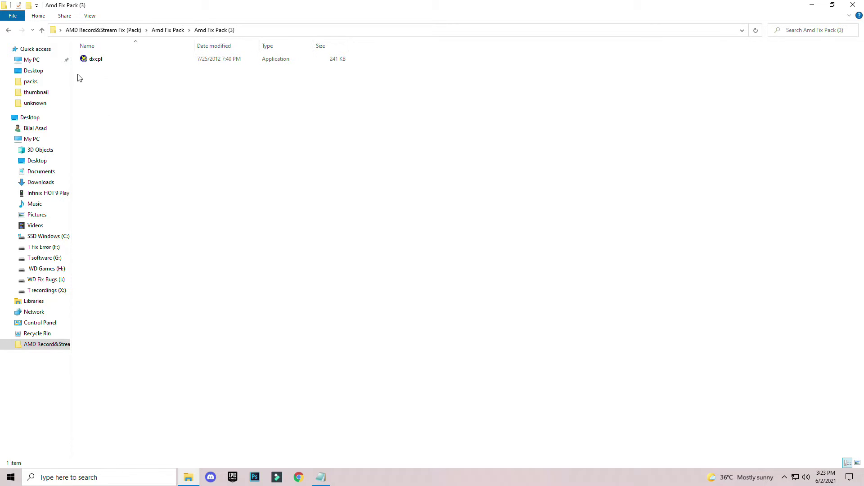
- Launch the DirectX Control Panel (dxcpl) with administrator rights and centre its window
double_click(96, 58)
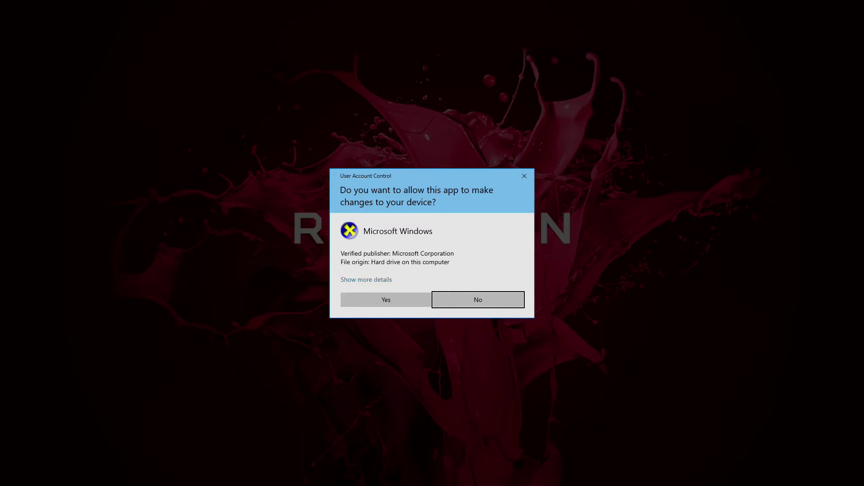
left_click(385, 300)
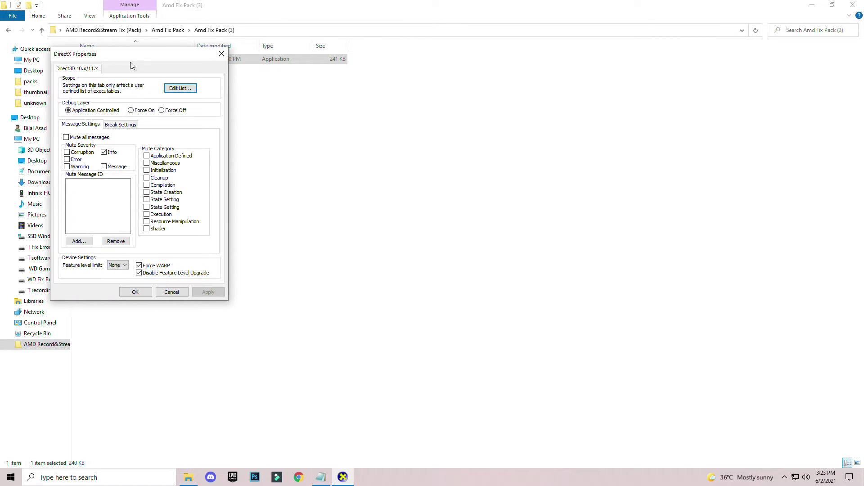
left_click_drag(132, 57, 465, 63)
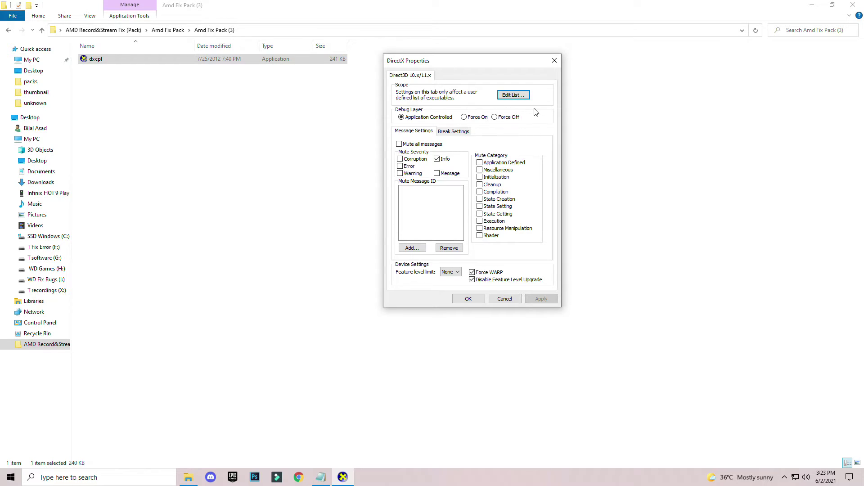
- Add EpicGamesLauncher.exe to the Direct3D 10/11 executable scope list
left_click(513, 96)
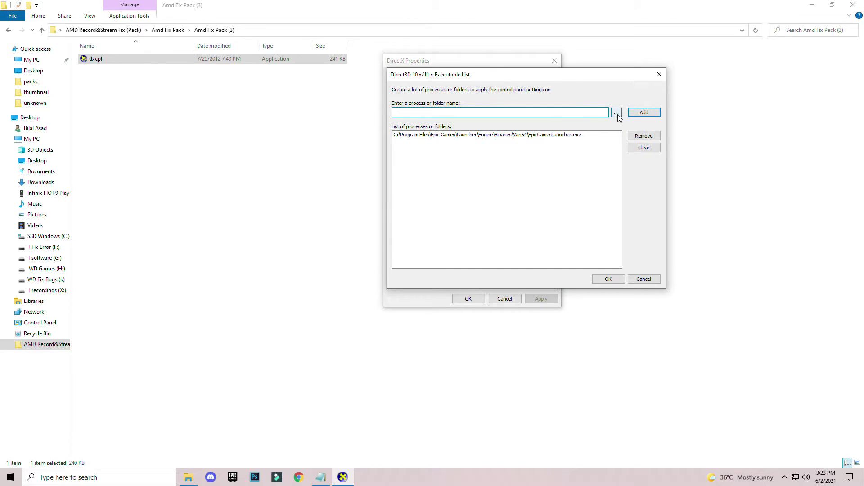
left_click(615, 114)
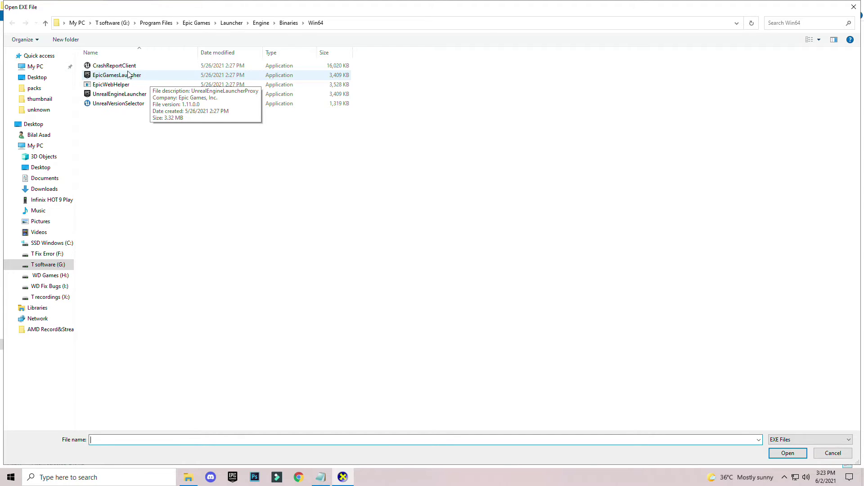
left_click(128, 75)
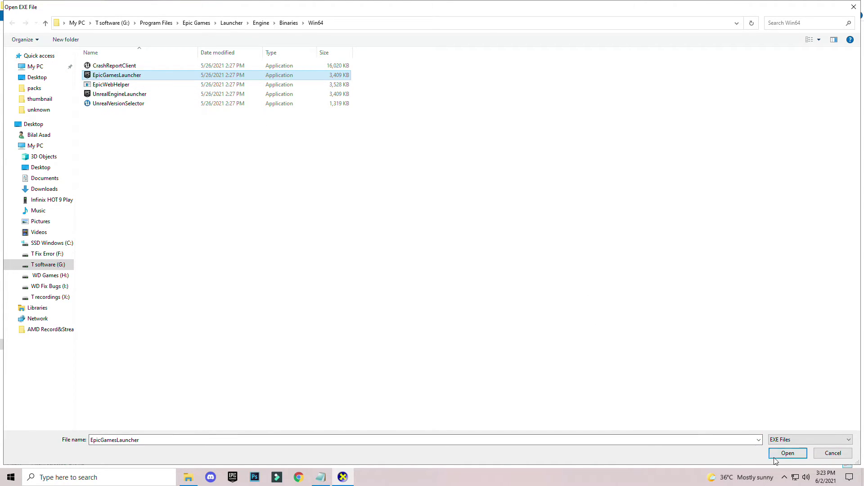
left_click(788, 453)
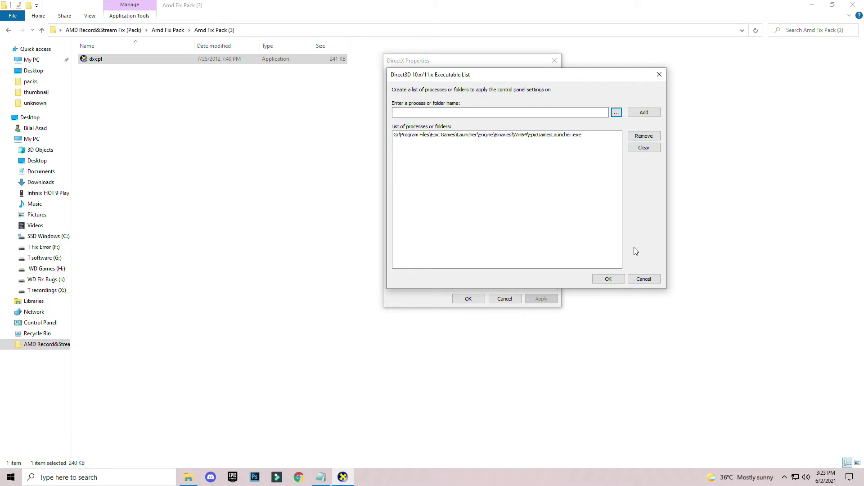
left_click(607, 279)
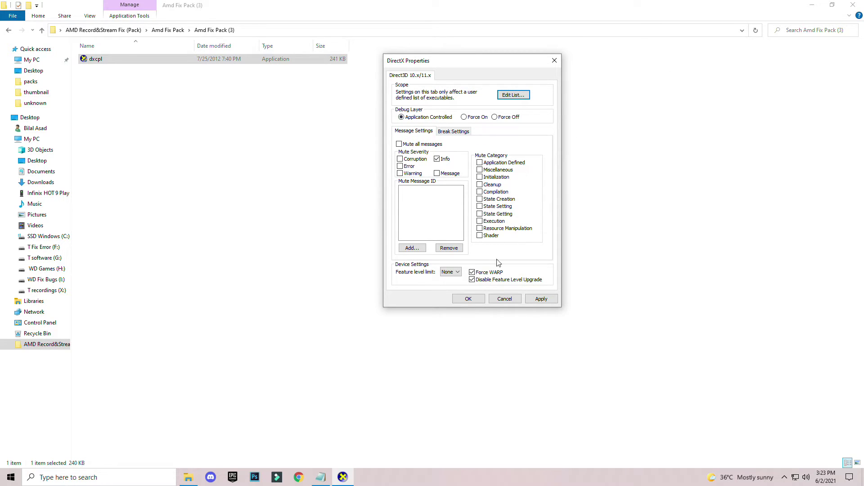
- Enable Force WARP with Disable Feature Level Upgrade and apply the device settings
left_click(473, 280)
left_click(535, 302)
- Dismiss the DirectX properties, then close the fix pack folder and the download-link notes
left_click(465, 300)
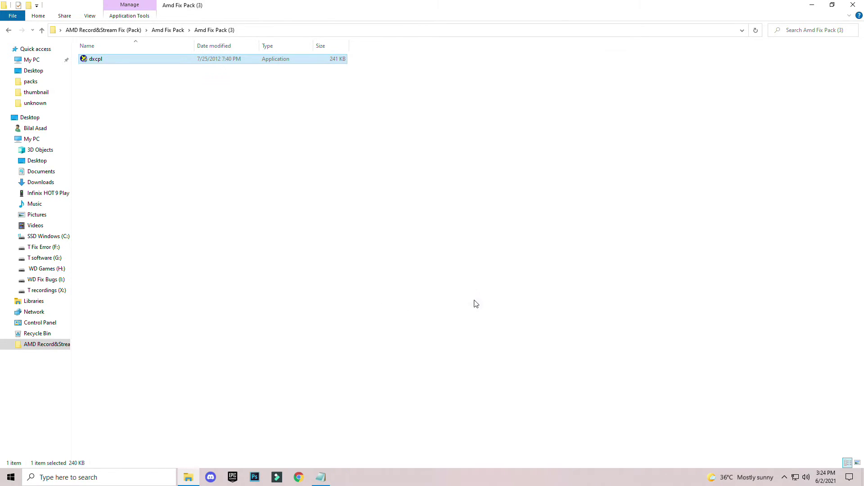
left_click(852, 4)
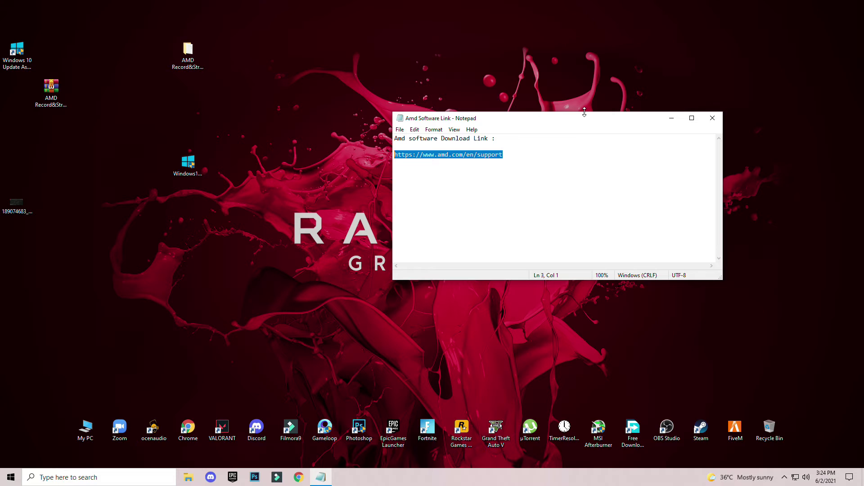
left_click_drag(585, 122, 402, 88)
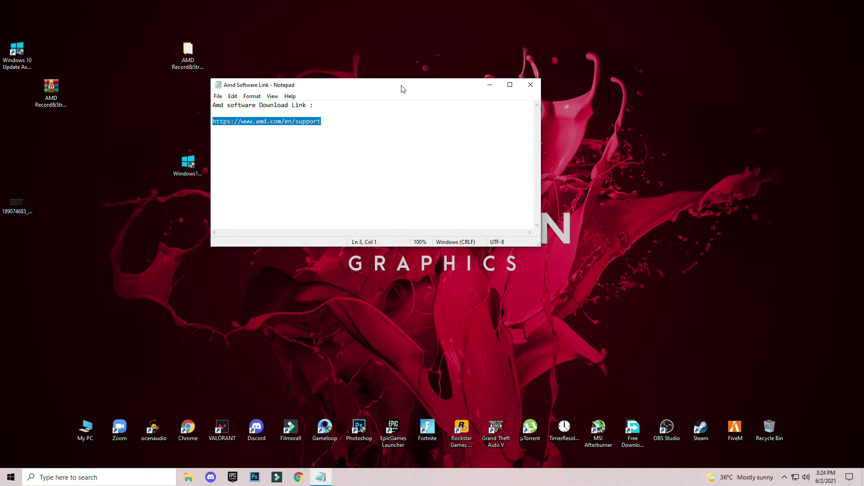
left_click(530, 85)
- Clear the desktop selection and bring up the notifications and quick actions panel
left_click(187, 166)
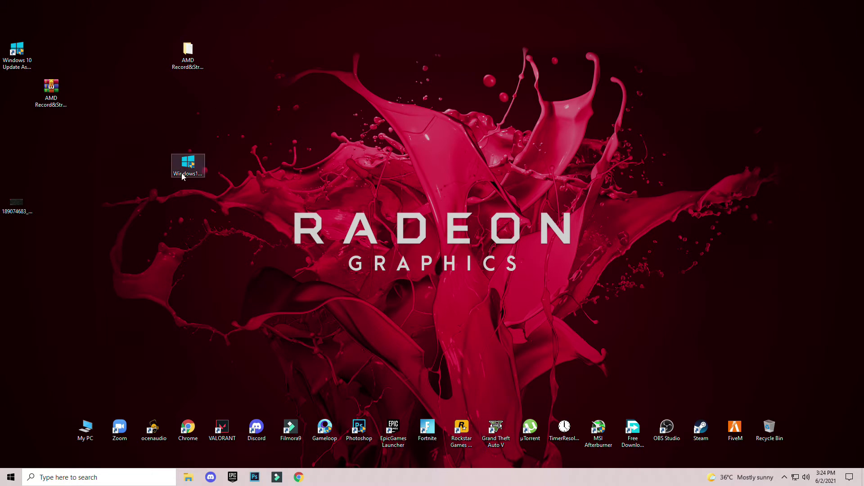
left_click(138, 156)
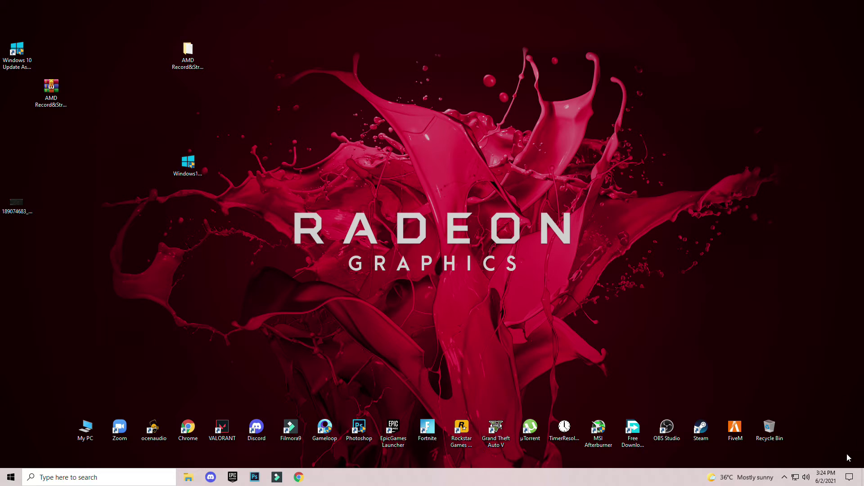
left_click(849, 478)
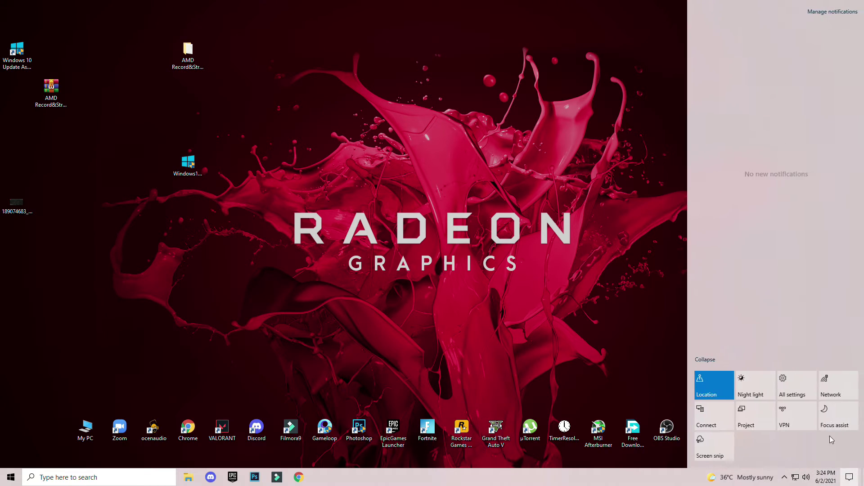
- Check for Windows updates so the Defender intelligence update installs, then minimise Settings
left_click(794, 384)
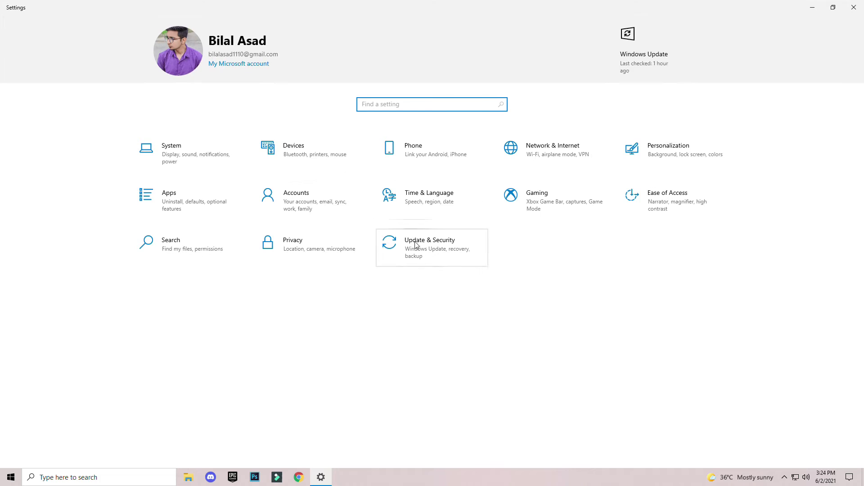
left_click(429, 247)
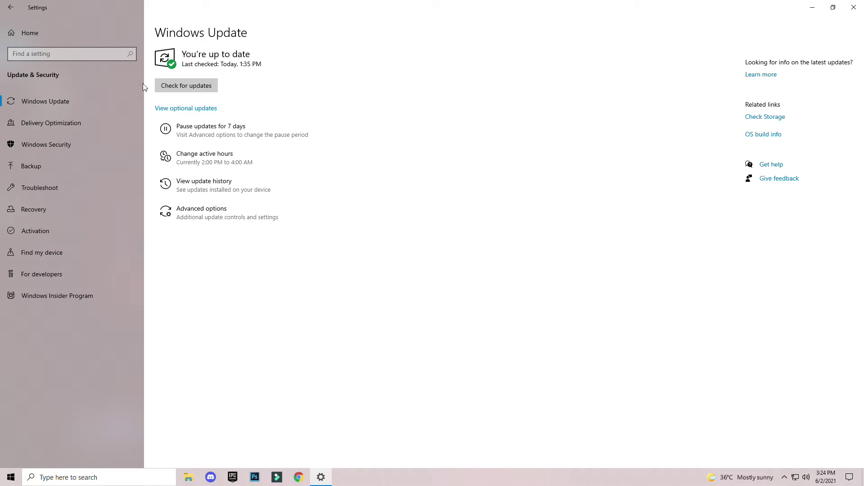
left_click(166, 87)
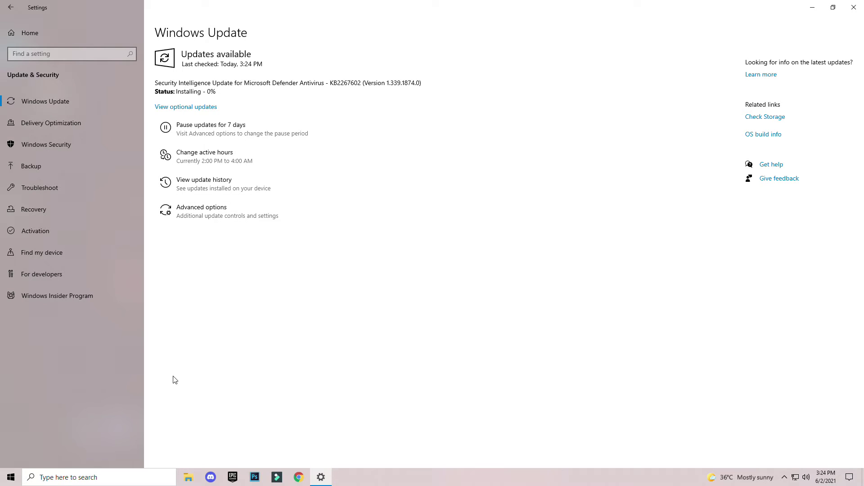
left_click(812, 7)
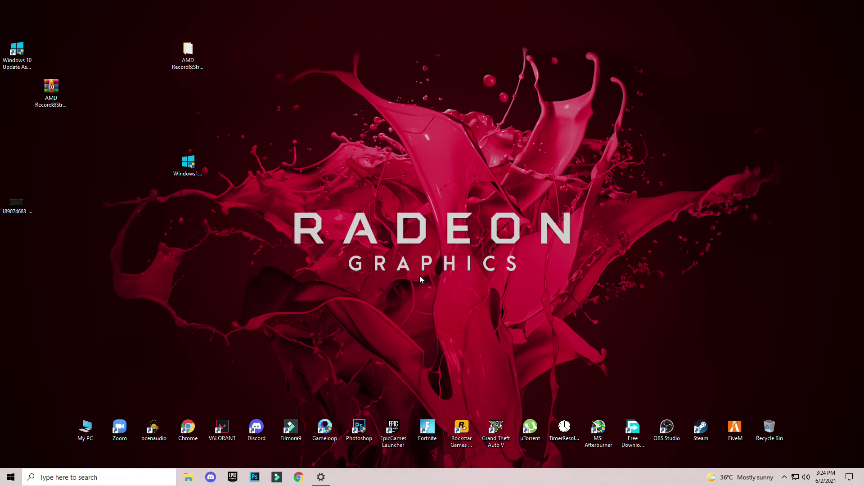
right_click(437, 154)
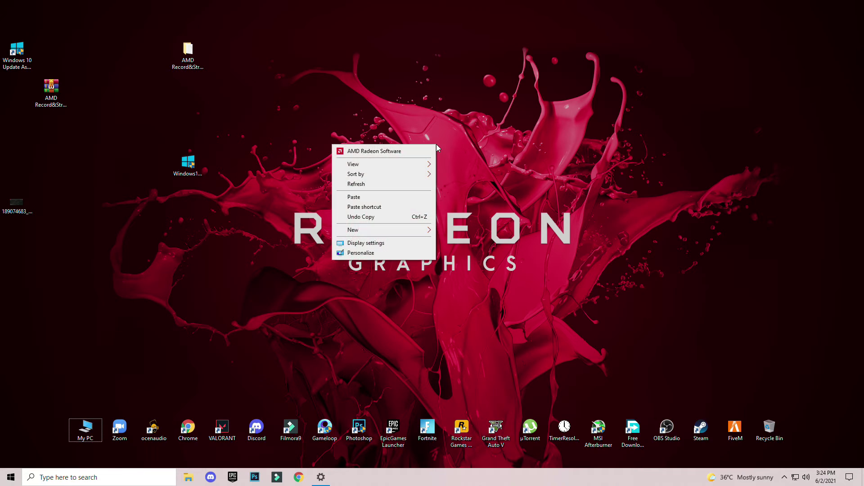
left_click(406, 150)
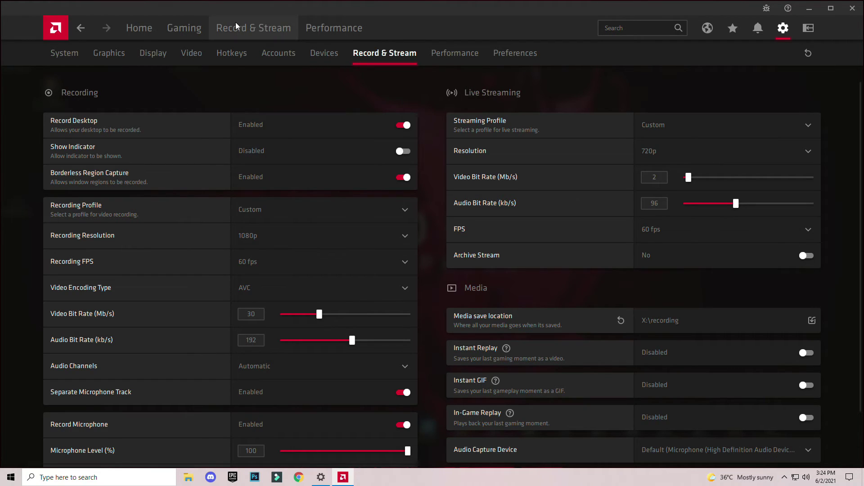
left_click(248, 31)
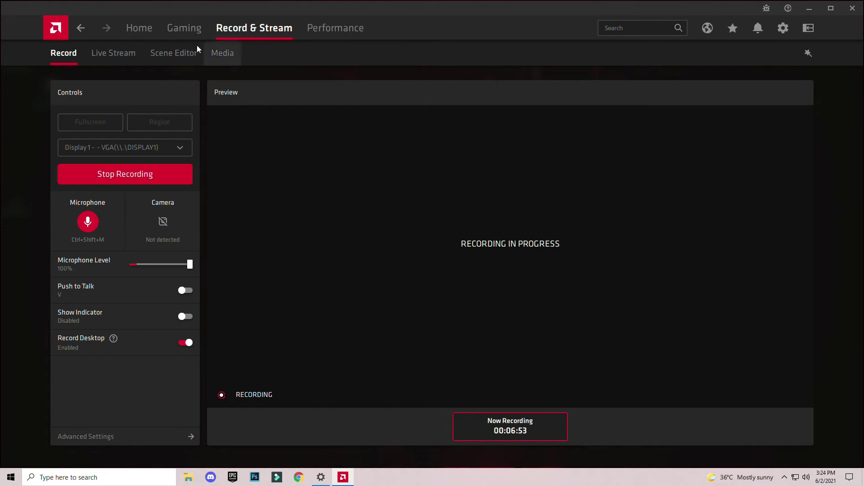
left_click(139, 28)
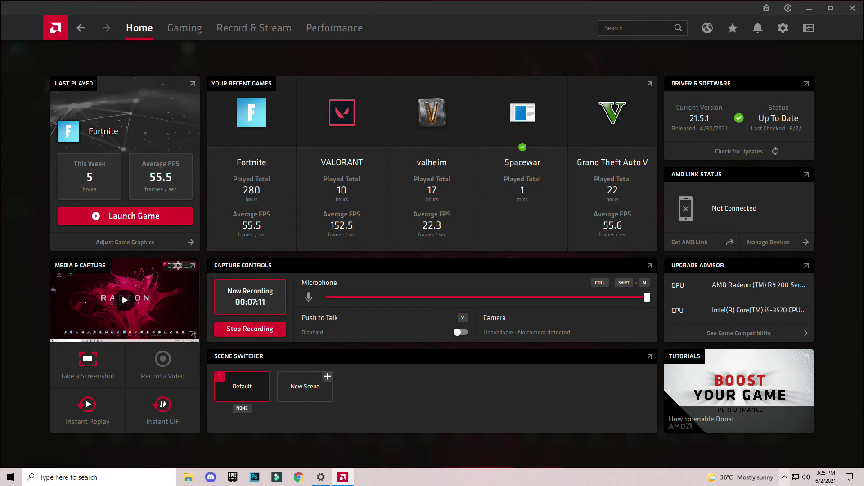
left_click(784, 478)
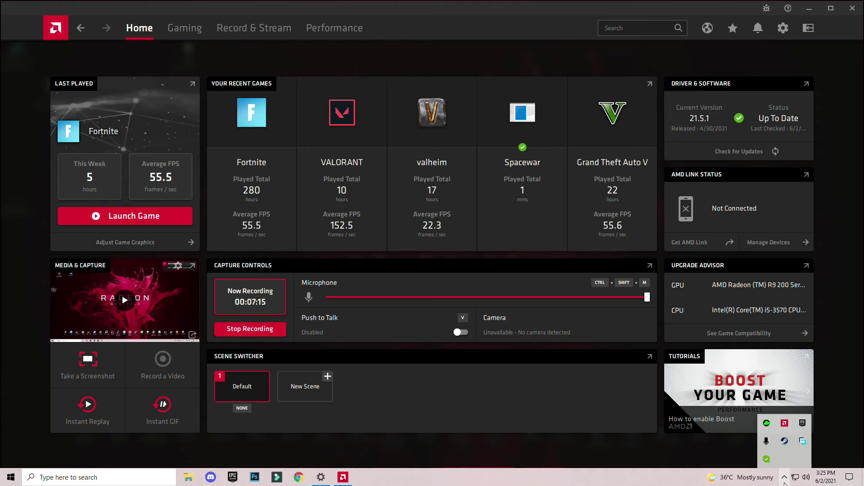
left_click(784, 478)
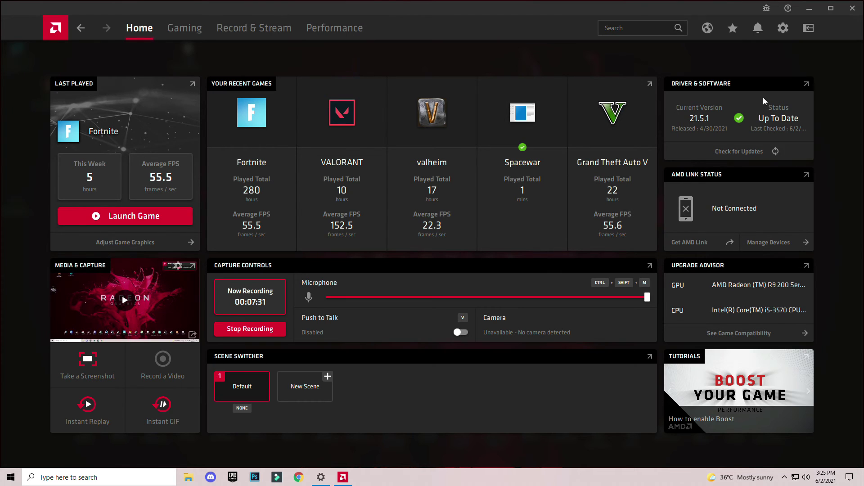
left_click(255, 28)
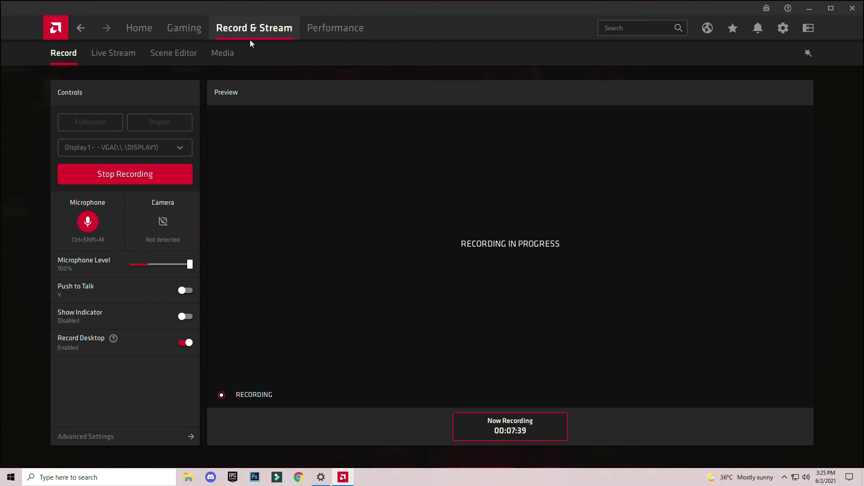
left_click(139, 28)
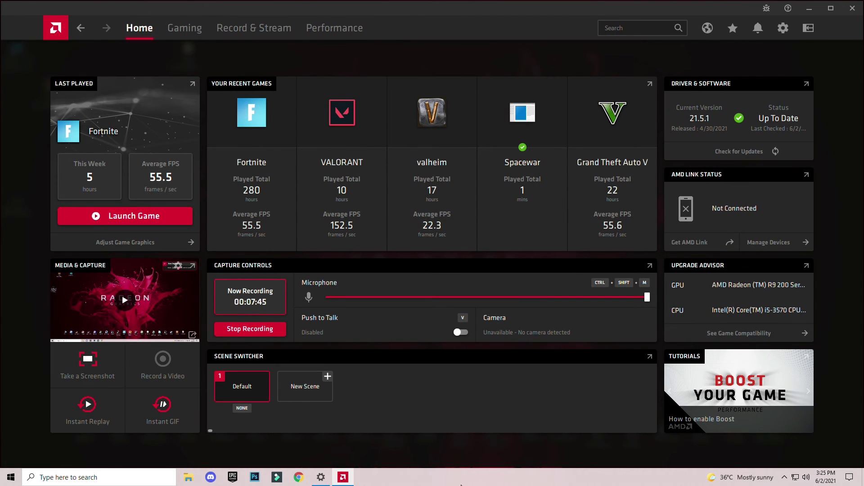
left_click(853, 7)
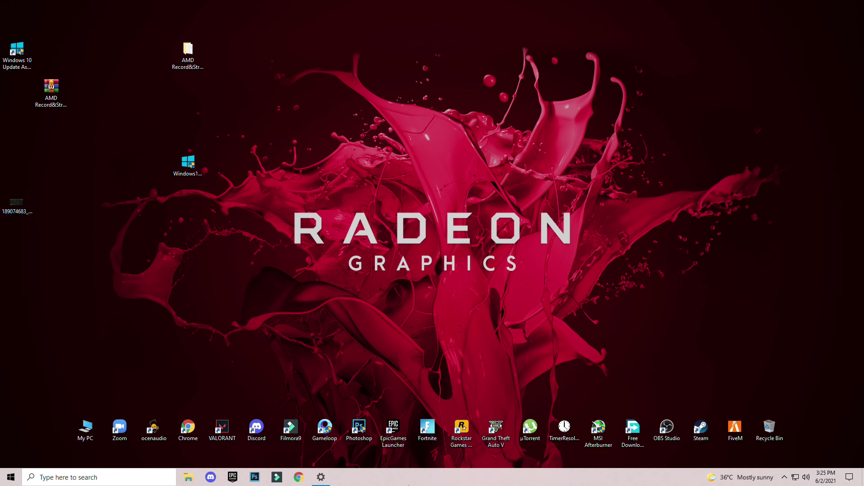
- Restore the up-to-date Windows Update window from the taskbar and close it
left_click(321, 477)
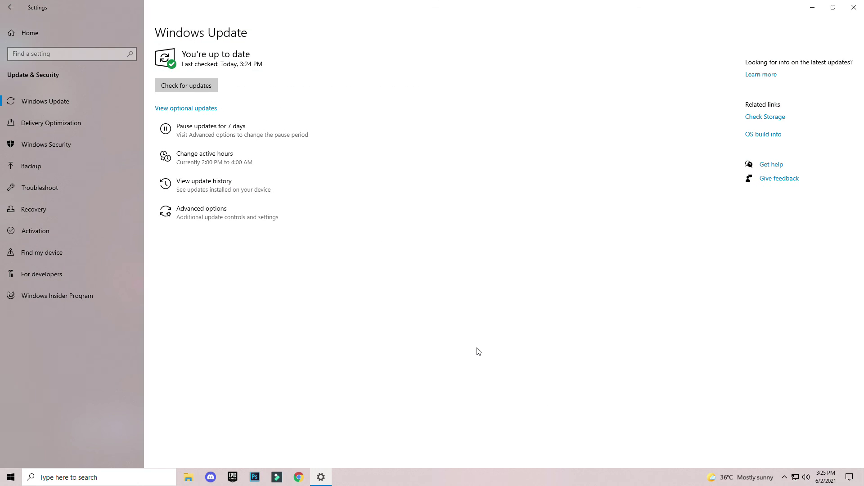
left_click(853, 7)
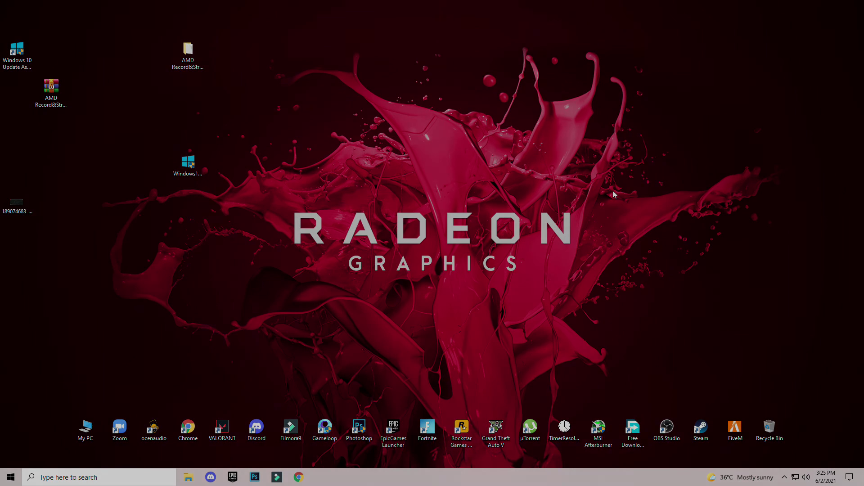